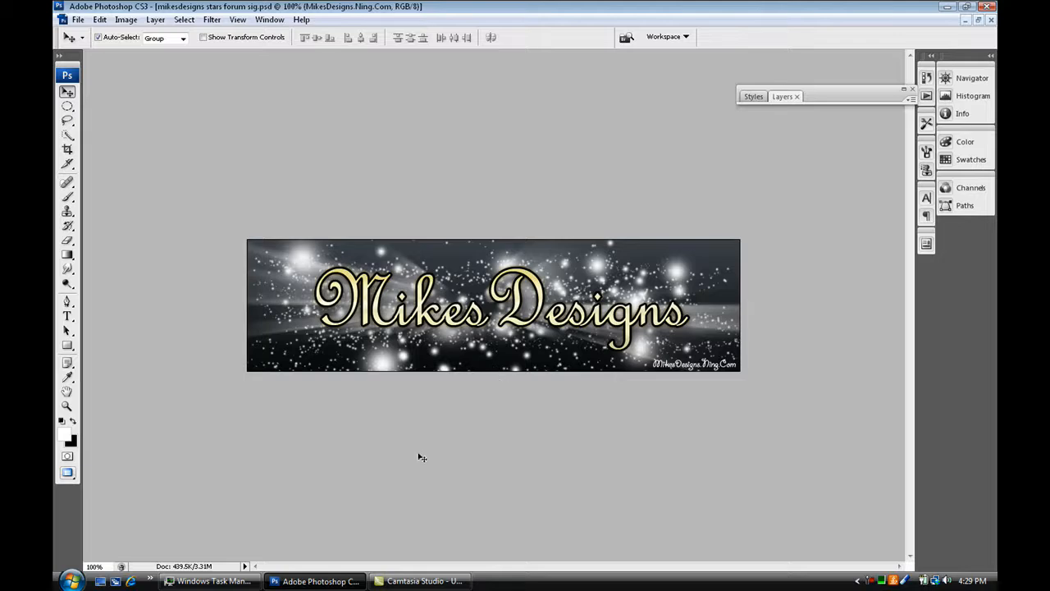
- Create a new white RGB document 750 pixels wide and 300 pixels high at 300 pixels/inch
{"action": "key", "text": "ctrl+n"}
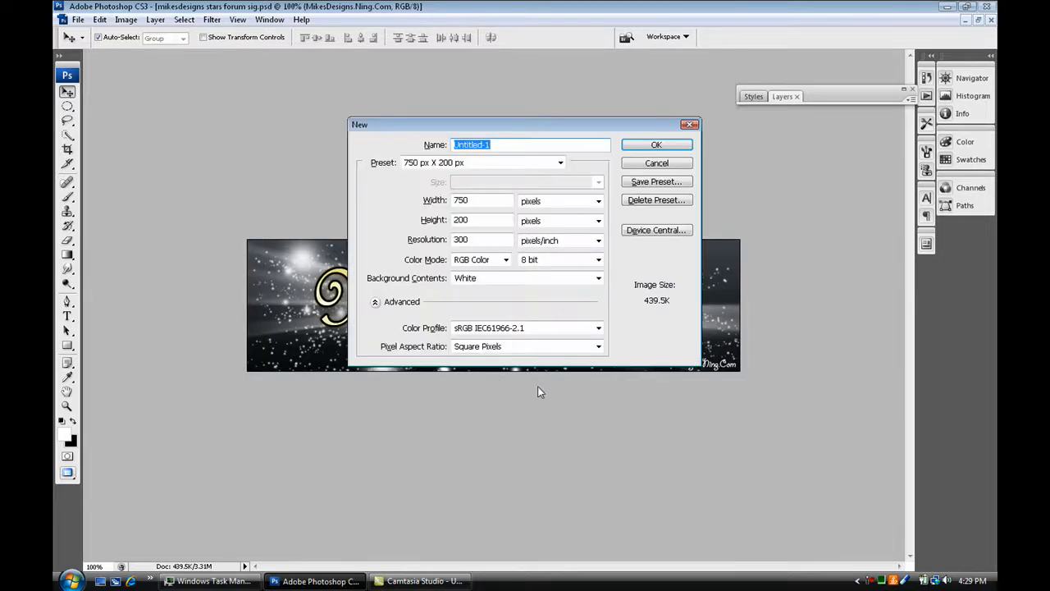
{"action": "double_click", "coordinate": [486, 202]}
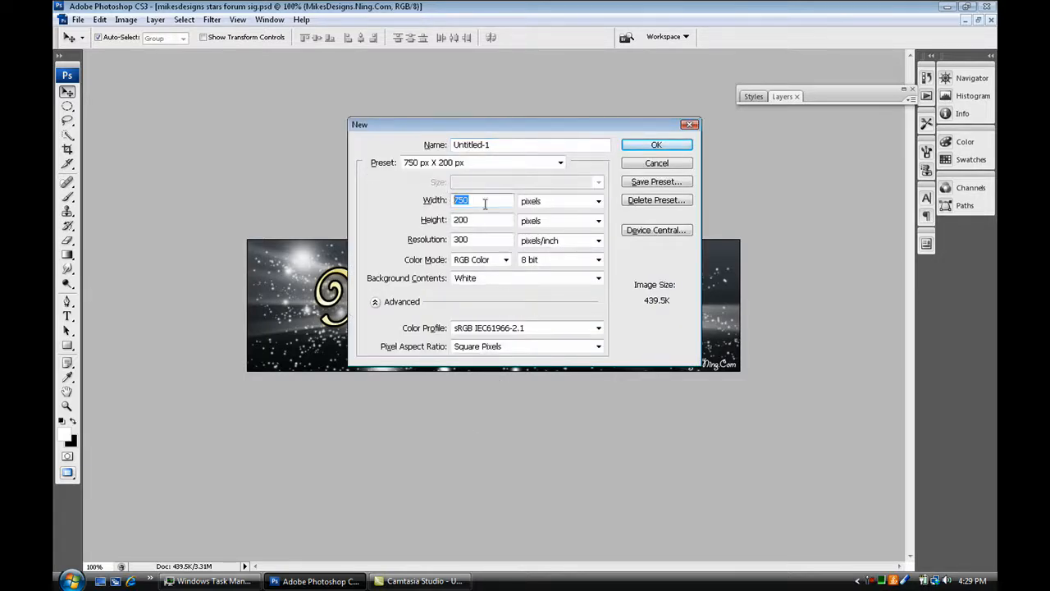
{"action": "key", "text": "Tab"}
{"action": "key", "text": "shift+Tab"}
{"action": "key", "text": "Tab"}
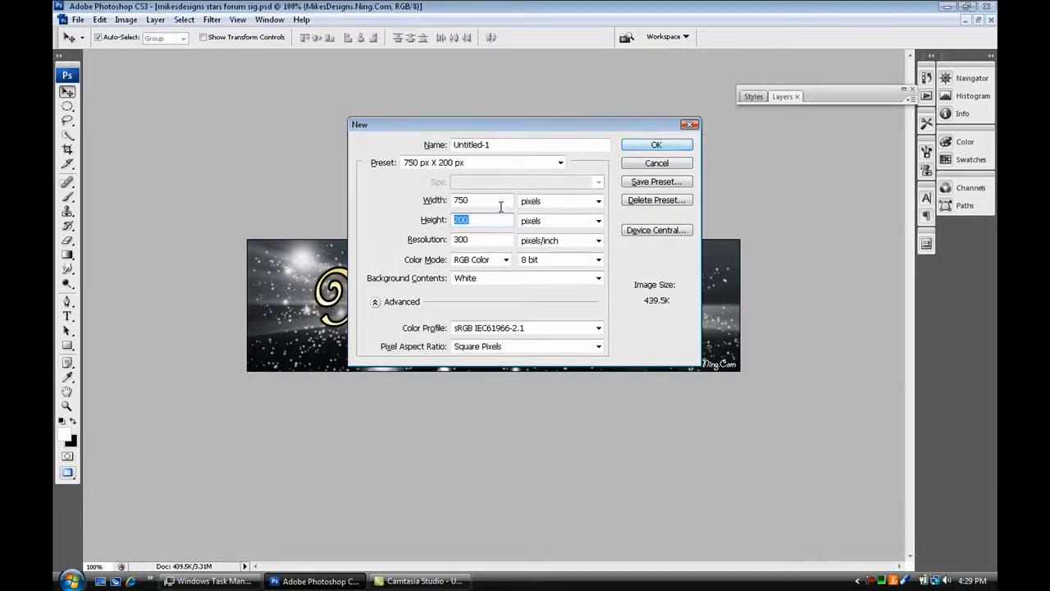
{"action": "type", "text": "300"}
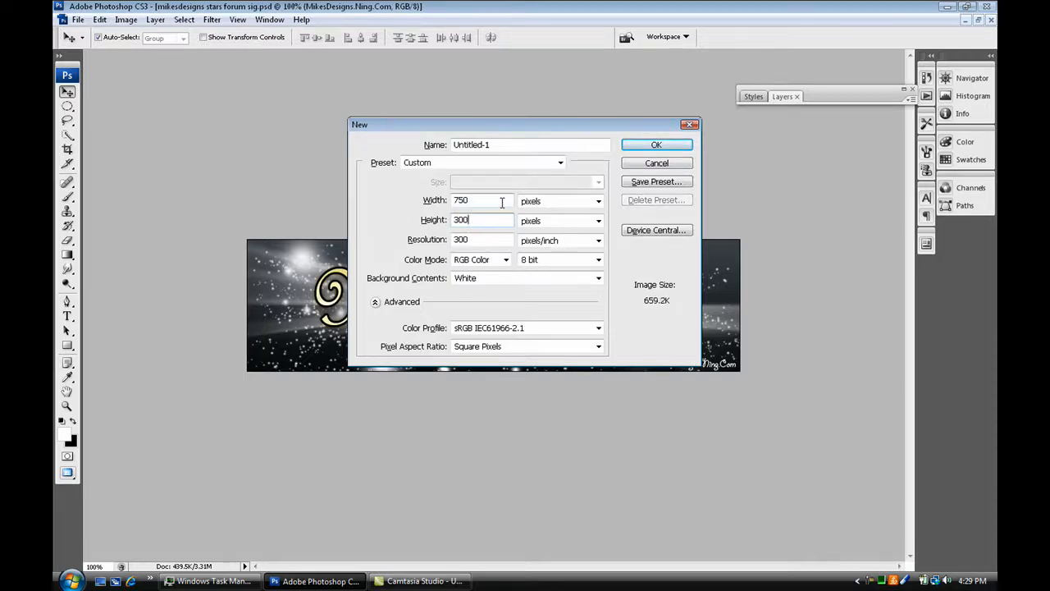
{"action": "left_click", "coordinate": [647, 145]}
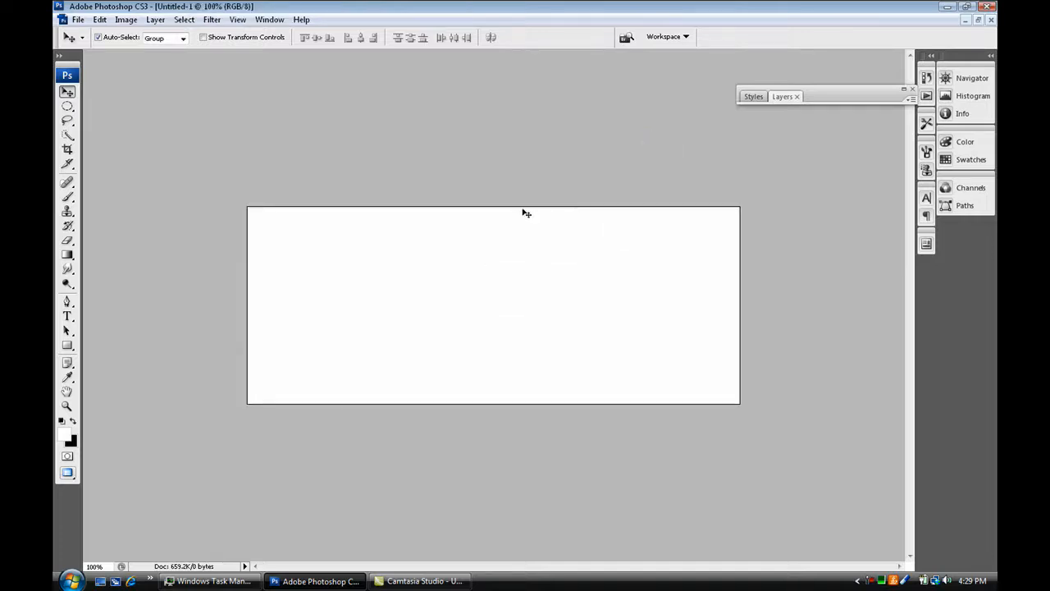
- Fill the background with a linear gradient running from dark grey at the canvas's upper edge to black at its lower edge
{"action": "left_click", "coordinate": [238, 19]}
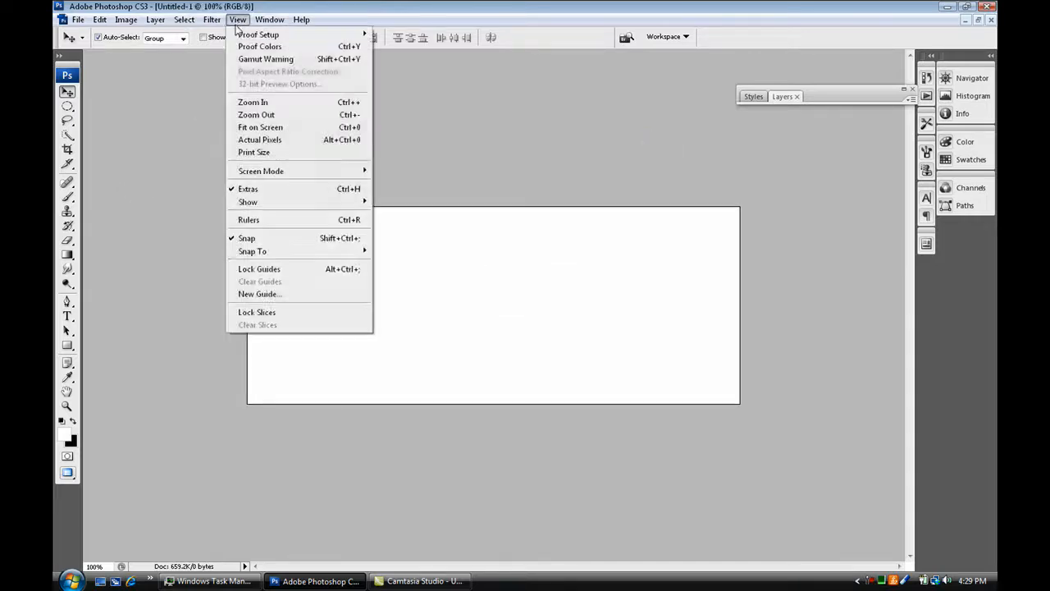
{"action": "left_click", "coordinate": [259, 127]}
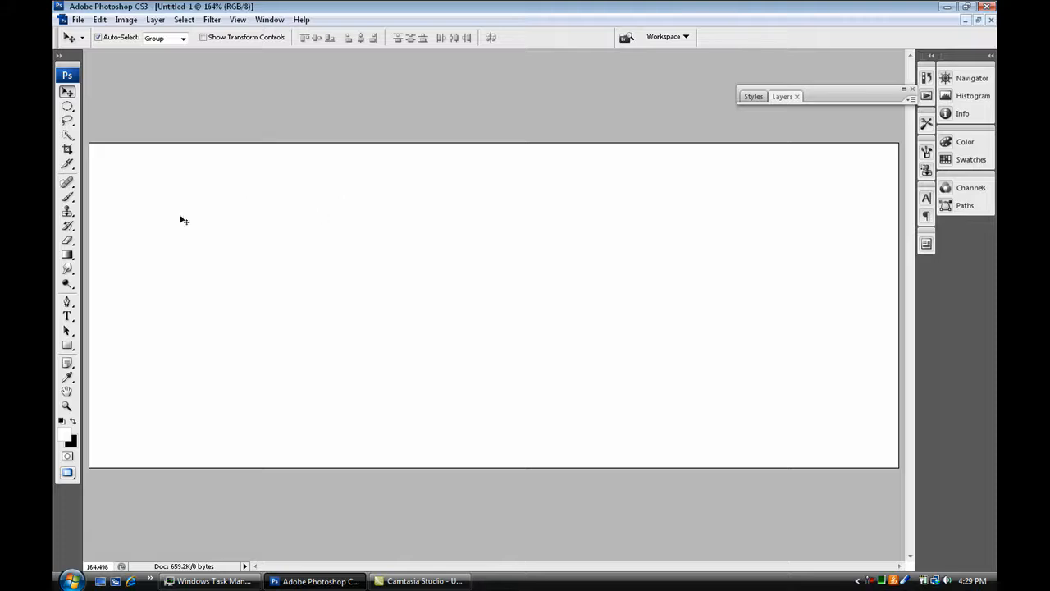
{"action": "left_click", "coordinate": [68, 256]}
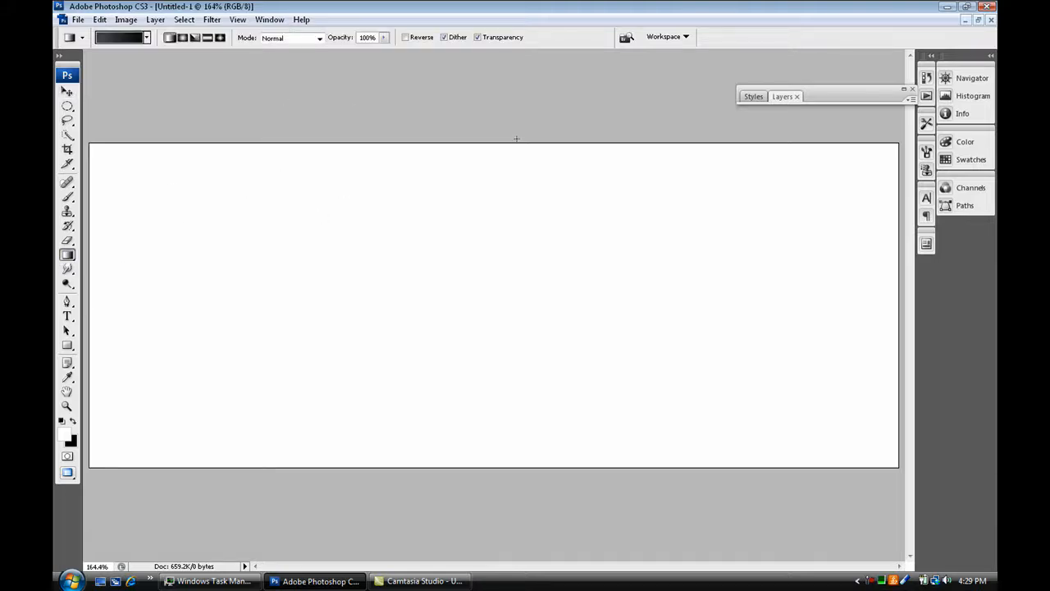
{"action": "left_click_drag", "start_coordinate": [520, 129], "coordinate": [489, 456]}
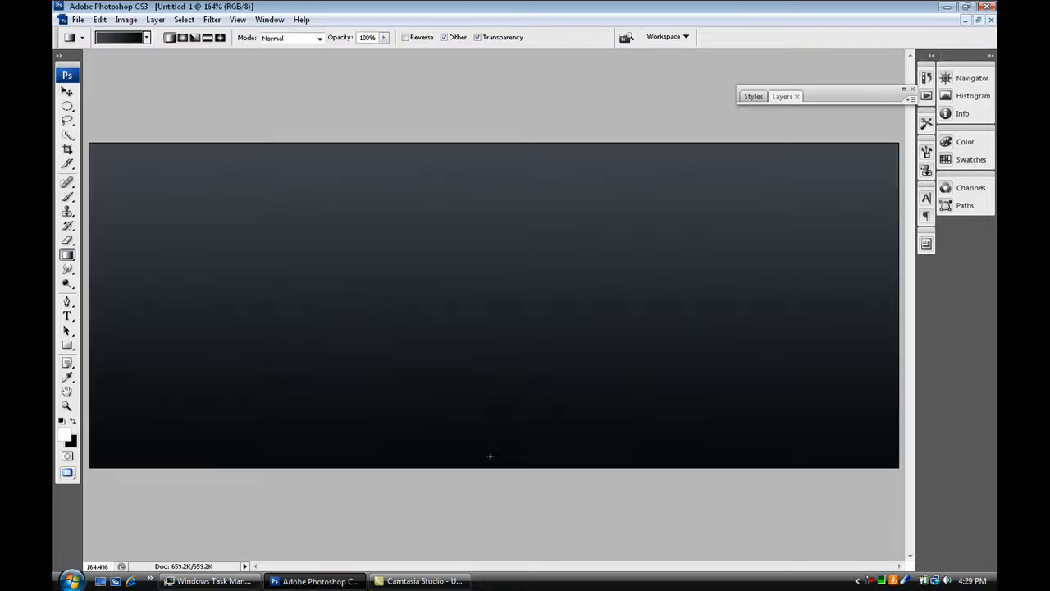
{"action": "left_click", "coordinate": [68, 92]}
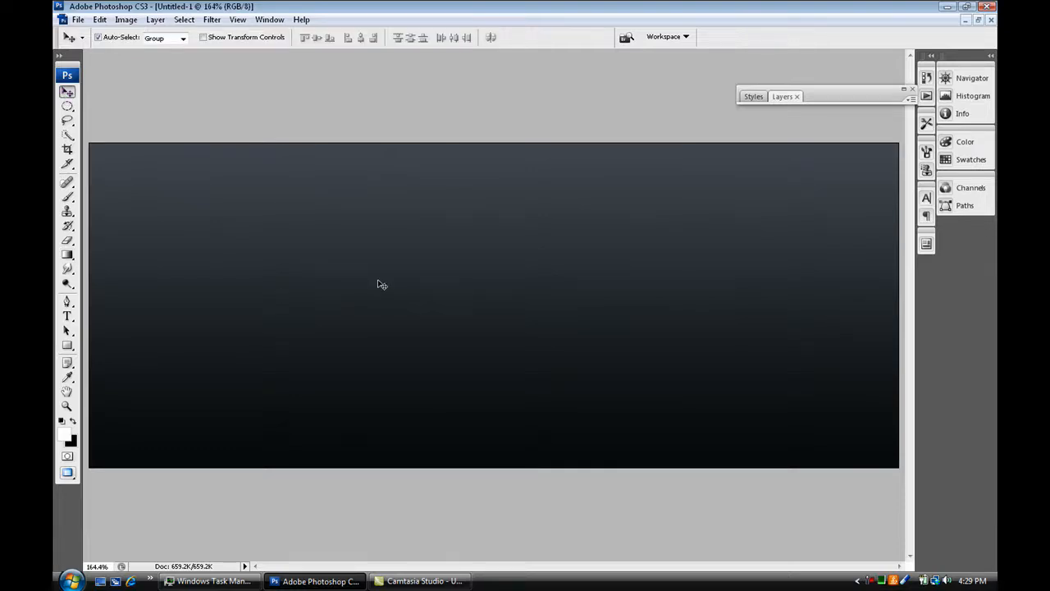
- Add a new empty layer above the background and name it stars
{"action": "key", "text": "ctrl+j"}
{"action": "left_click", "coordinate": [788, 97]}
{"action": "double_click", "coordinate": [793, 144]}
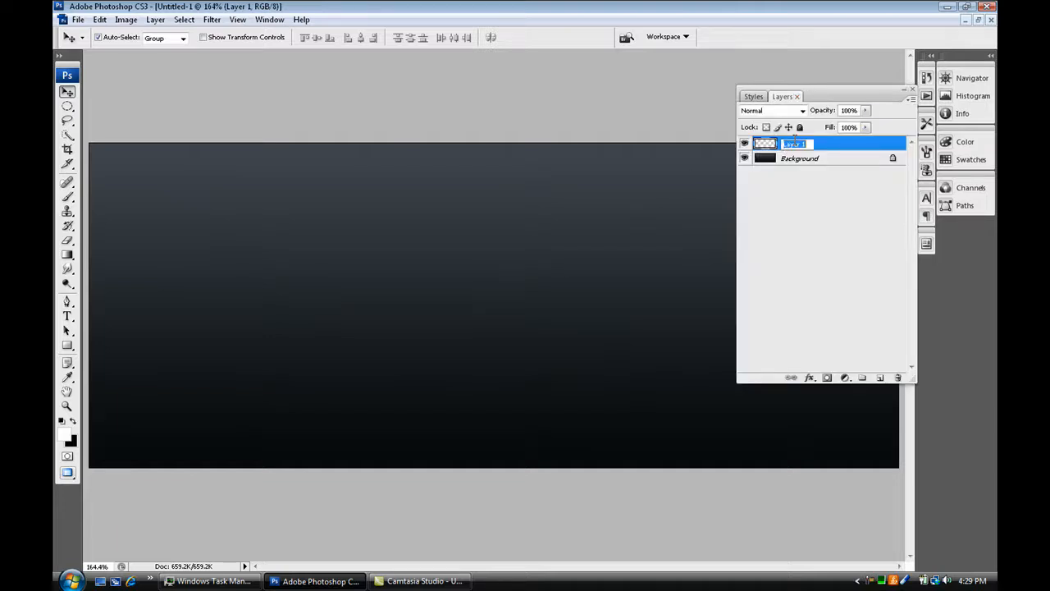
{"action": "type", "text": "gra"}
{"action": "key", "text": "Return"}
{"action": "double_click", "coordinate": [816, 93]}
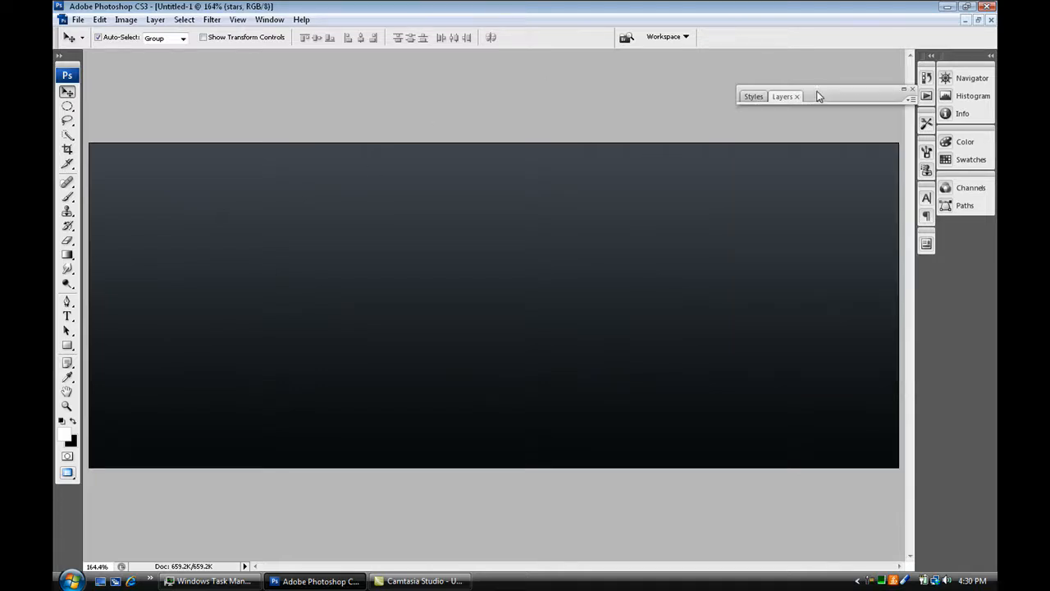
- Set the spacing of the soft round brush tip to 200%
{"action": "left_click", "coordinate": [67, 197]}
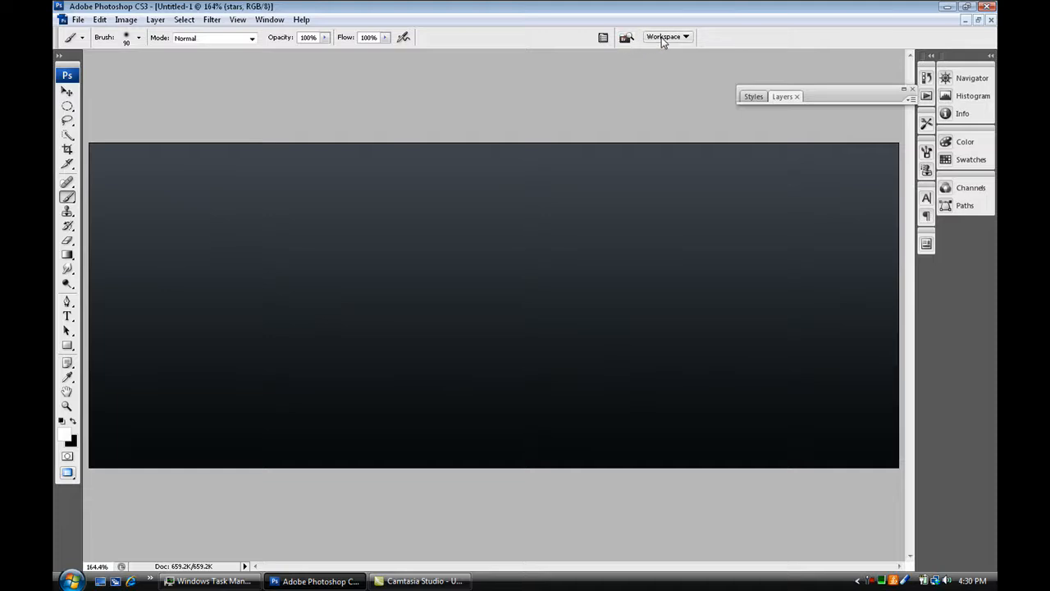
{"action": "left_click", "coordinate": [603, 37]}
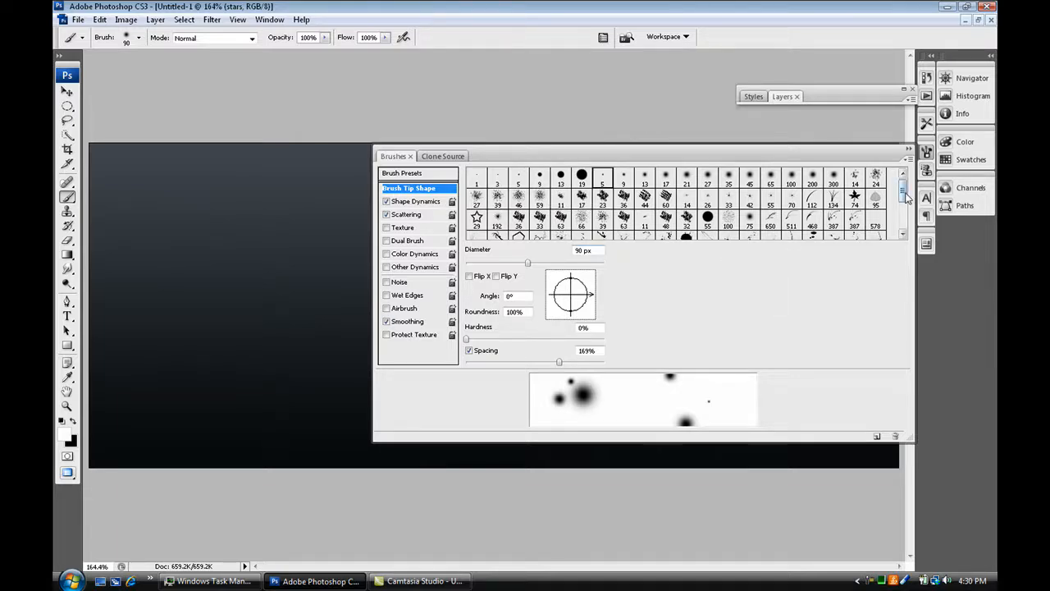
{"action": "scroll", "coordinate": [902, 186], "scroll_direction": "down", "scroll_amount": 2}
{"action": "scroll", "coordinate": [581, 250], "scroll_direction": "up", "scroll_amount": 3}
{"action": "left_click_drag", "start_coordinate": [373, 201], "coordinate": [605, 210]}
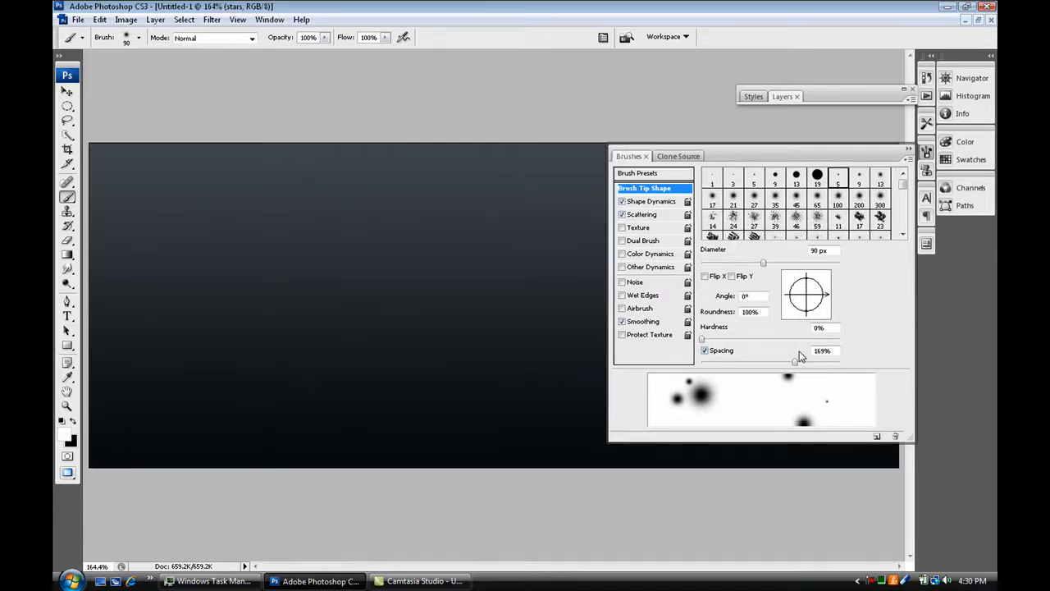
{"action": "mouse_move", "coordinate": [794, 364]}
{"action": "left_mouse_down"}
{"action": "mouse_move", "coordinate": [786, 367]}
{"action": "mouse_move", "coordinate": [808, 367]}
{"action": "mouse_move", "coordinate": [797, 368]}
{"action": "left_mouse_up"}
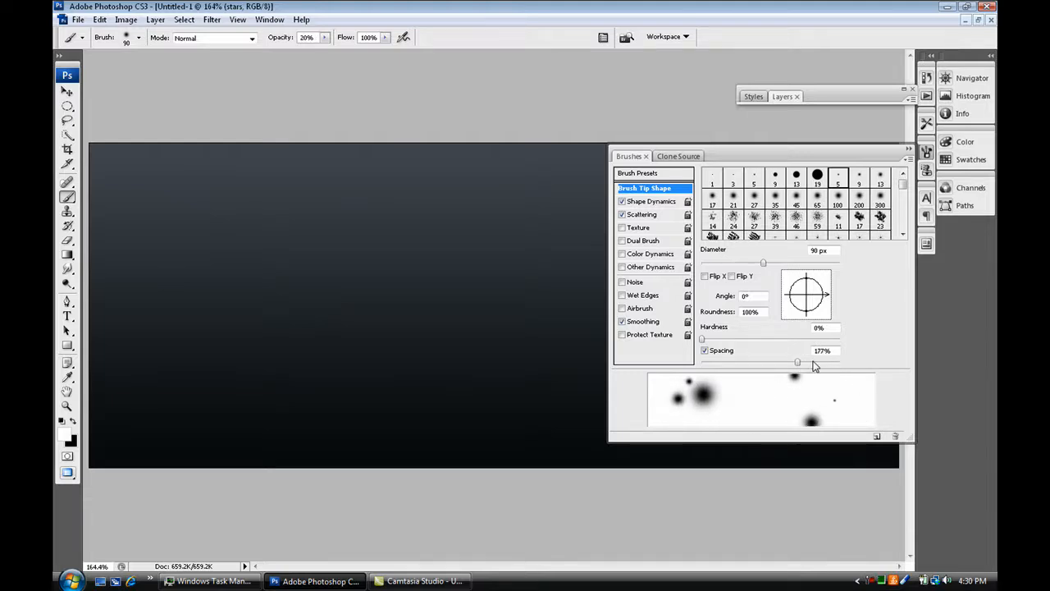
{"action": "double_click", "coordinate": [827, 350]}
{"action": "type", "text": "200"}
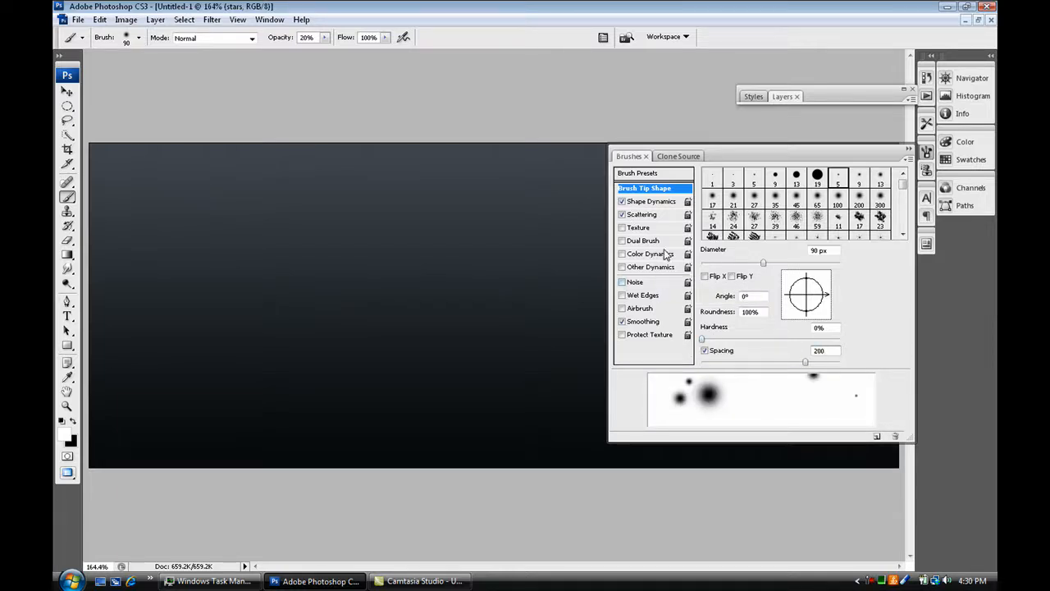
- Check the brush's scattering and set its size jitter to 100% and minimum diameter to 0%
{"action": "left_click", "coordinate": [641, 215]}
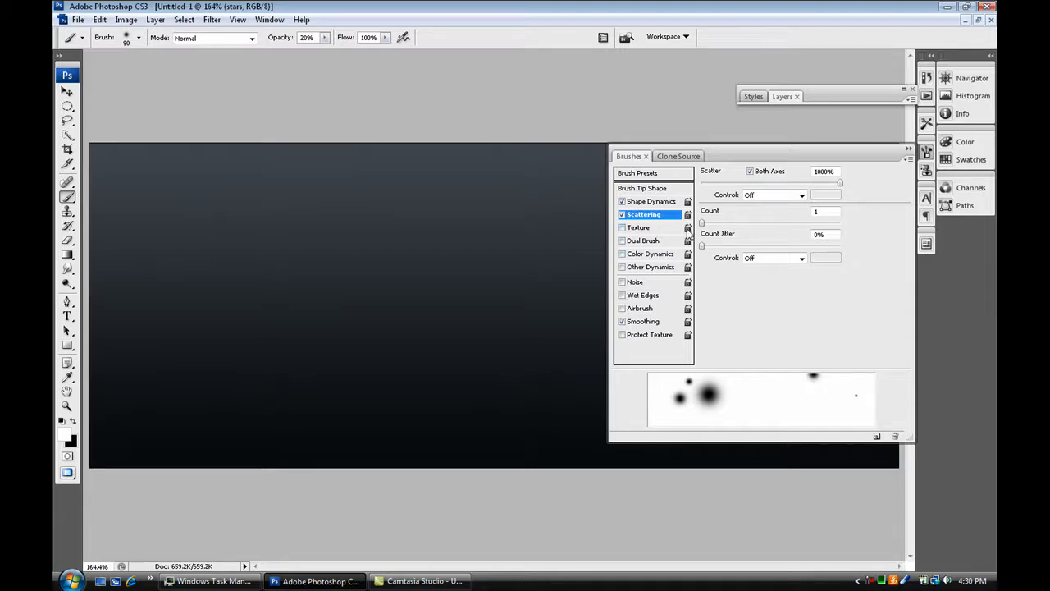
{"action": "left_click", "coordinate": [633, 202]}
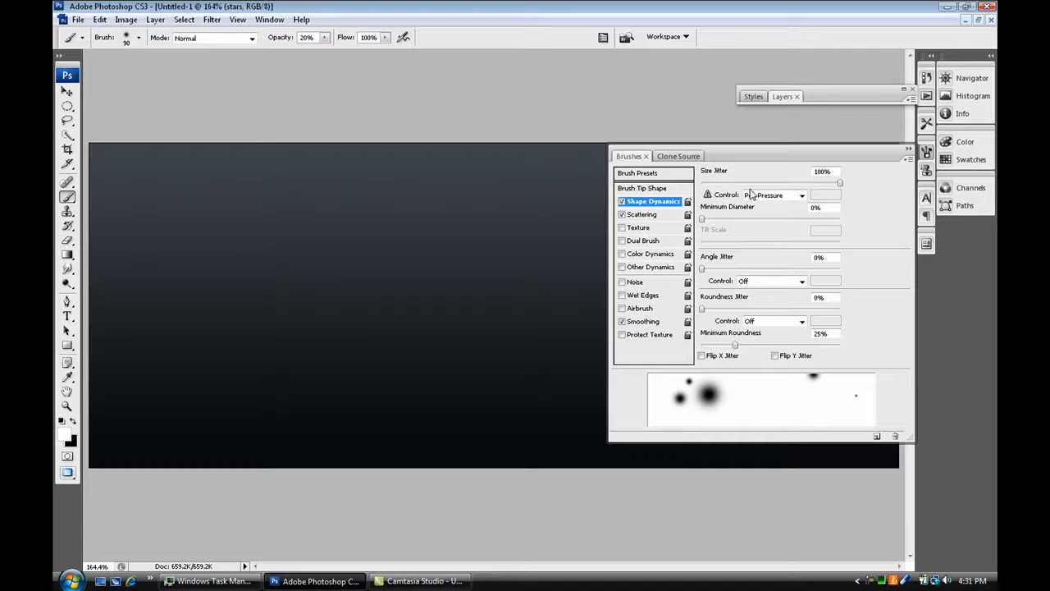
{"action": "mouse_move", "coordinate": [839, 183]}
{"action": "left_mouse_down"}
{"action": "mouse_move", "coordinate": [665, 198]}
{"action": "mouse_move", "coordinate": [883, 188]}
{"action": "left_mouse_up"}
{"action": "left_click", "coordinate": [703, 216]}
{"action": "mouse_move", "coordinate": [703, 217]}
{"action": "left_mouse_down"}
{"action": "mouse_move", "coordinate": [762, 219]}
{"action": "mouse_move", "coordinate": [698, 232]}
{"action": "mouse_move", "coordinate": [703, 213]}
{"action": "left_mouse_up"}
- Try scattering dots over the canvas with the brush reduced to 8 px at 20% opacity, and undo the painting
{"action": "key", "text": "bracketleft"}
{"action": "key", "text": "bracketleft"}
{"action": "key", "text": "bracketleft"}
{"action": "key", "text": "bracketleft"}
{"action": "key", "text": "bracketleft"}
{"action": "key", "text": "bracketleft"}
{"action": "key", "text": "bracketleft"}
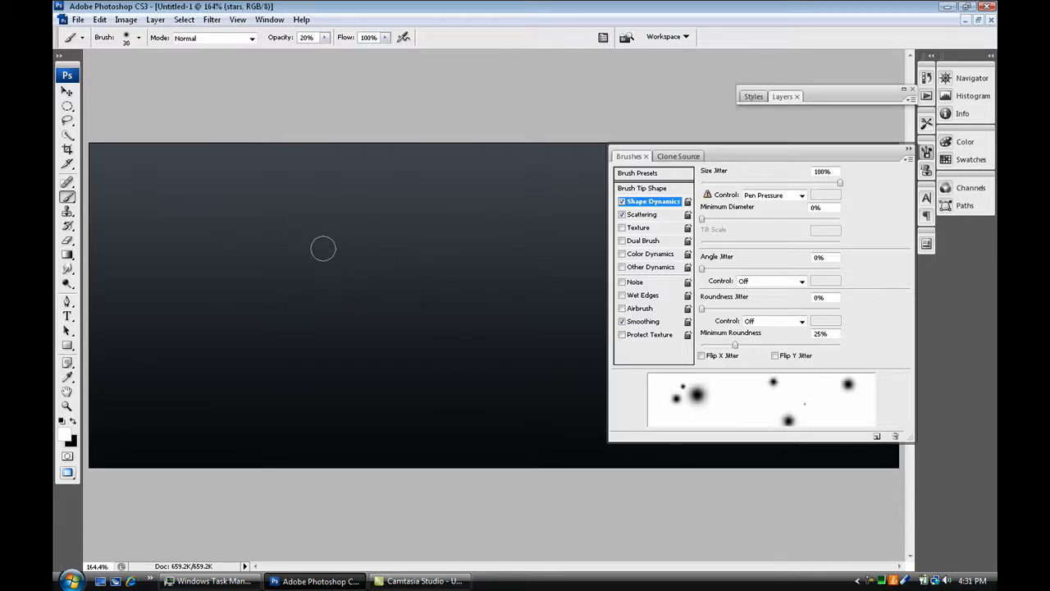
{"action": "key", "text": "bracketleft"}
{"action": "key", "text": "bracketleft"}
{"action": "key", "text": "bracketleft"}
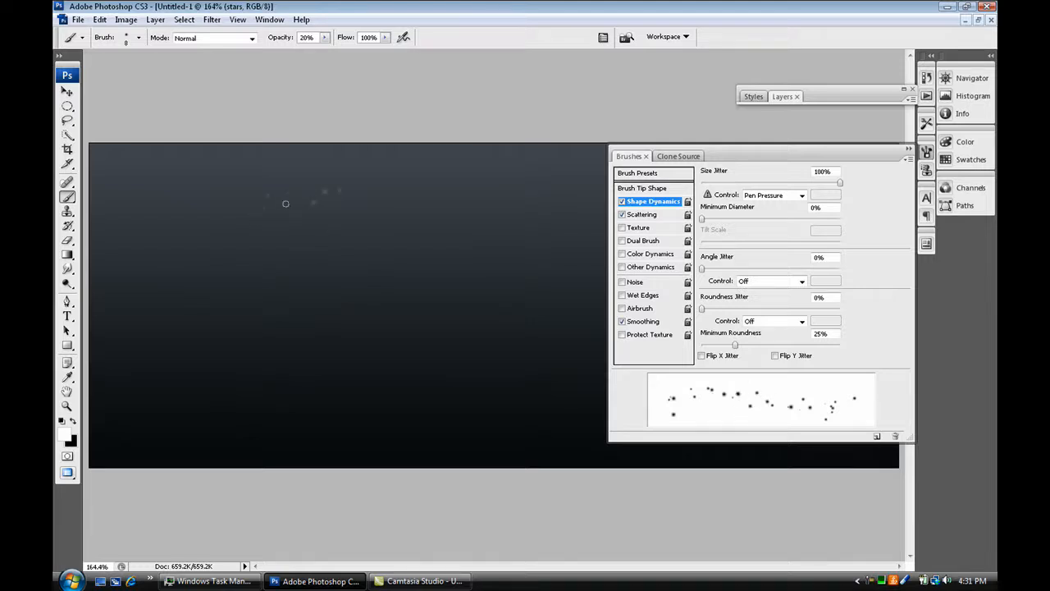
{"action": "mouse_move", "coordinate": [247, 368]}
{"action": "left_mouse_down"}
{"action": "mouse_move", "coordinate": [402, 358]}
{"action": "mouse_move", "coordinate": [482, 230]}
{"action": "mouse_move", "coordinate": [363, 372]}
{"action": "mouse_move", "coordinate": [457, 251]}
{"action": "left_mouse_up"}
{"action": "left_click_drag", "start_coordinate": [274, 287], "coordinate": [423, 257]}
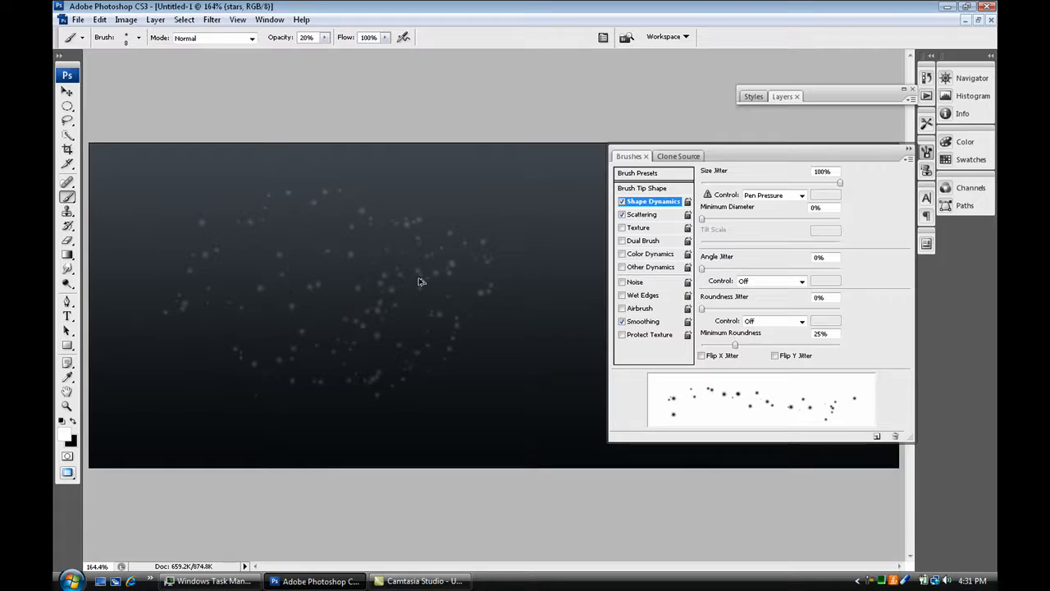
{"action": "key", "text": "ctrl+z"}
- Set the brush diameter to 18 px and its opacity to 100%, undoing the trial stroke made between the two changes
{"action": "left_click", "coordinate": [669, 192]}
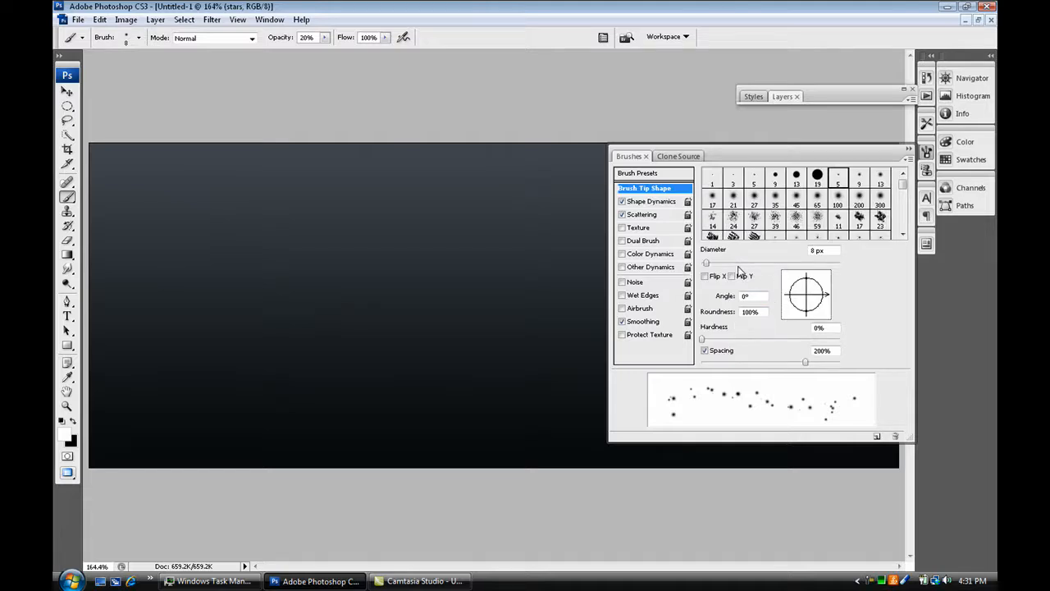
{"action": "left_click_drag", "start_coordinate": [707, 263], "coordinate": [713, 266]}
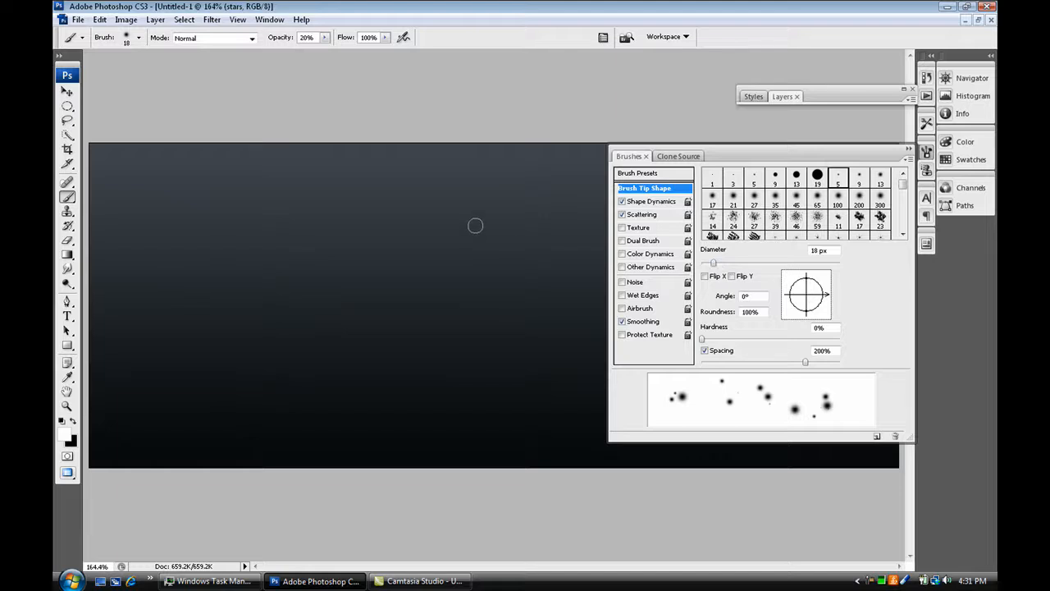
{"action": "mouse_move", "coordinate": [473, 225]}
{"action": "left_mouse_down"}
{"action": "mouse_move", "coordinate": [432, 226]}
{"action": "mouse_move", "coordinate": [336, 256]}
{"action": "mouse_move", "coordinate": [293, 298]}
{"action": "left_mouse_up"}
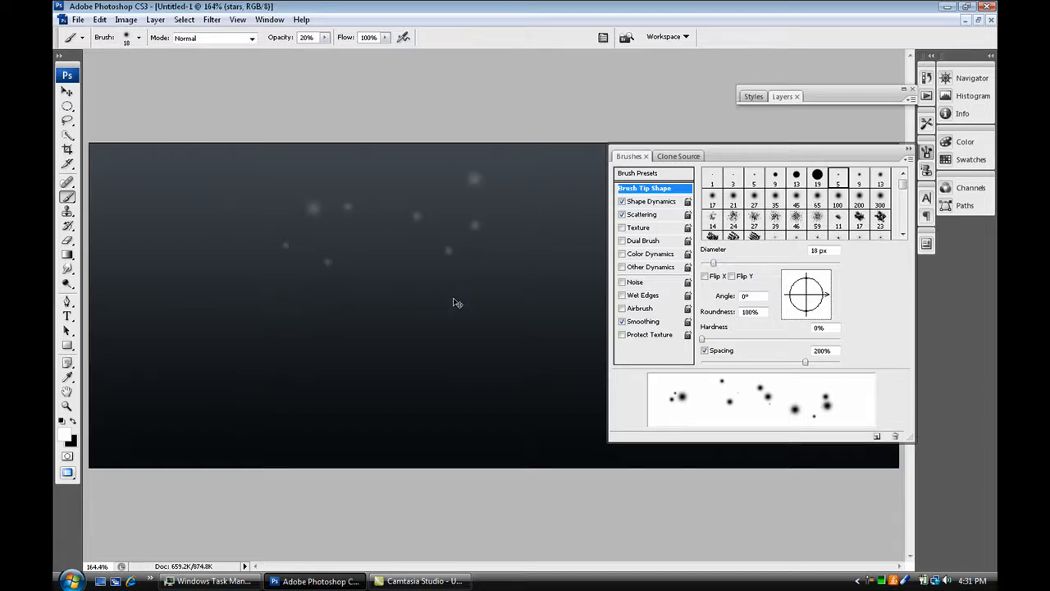
{"action": "key", "text": "ctrl+z"}
{"action": "left_click", "coordinate": [326, 37]}
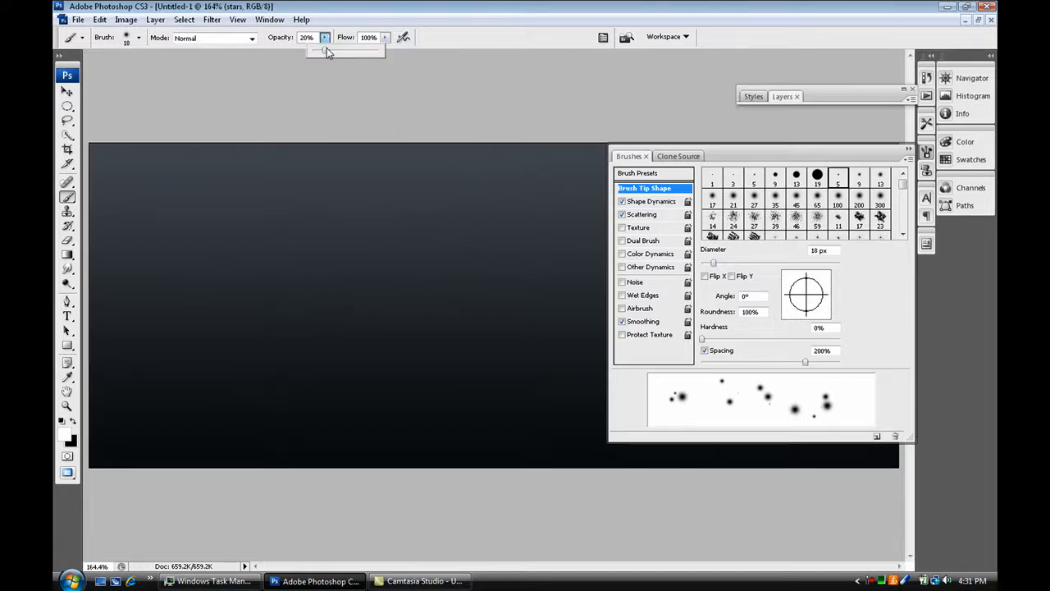
{"action": "left_click_drag", "start_coordinate": [326, 51], "coordinate": [435, 43]}
{"action": "left_click", "coordinate": [447, 7]}
- Try painting scattered white dots with the round tip and with the tip flattened to 16% roundness
{"action": "mouse_move", "coordinate": [432, 178]}
{"action": "left_mouse_down"}
{"action": "mouse_move", "coordinate": [343, 203]}
{"action": "mouse_move", "coordinate": [278, 240]}
{"action": "mouse_move", "coordinate": [216, 305]}
{"action": "mouse_move", "coordinate": [225, 341]}
{"action": "mouse_move", "coordinate": [397, 287]}
{"action": "mouse_move", "coordinate": [472, 248]}
{"action": "mouse_move", "coordinate": [442, 350]}
{"action": "mouse_move", "coordinate": [167, 266]}
{"action": "mouse_move", "coordinate": [206, 226]}
{"action": "mouse_move", "coordinate": [394, 235]}
{"action": "mouse_move", "coordinate": [535, 219]}
{"action": "mouse_move", "coordinate": [489, 396]}
{"action": "mouse_move", "coordinate": [327, 395]}
{"action": "mouse_move", "coordinate": [182, 348]}
{"action": "left_mouse_up"}
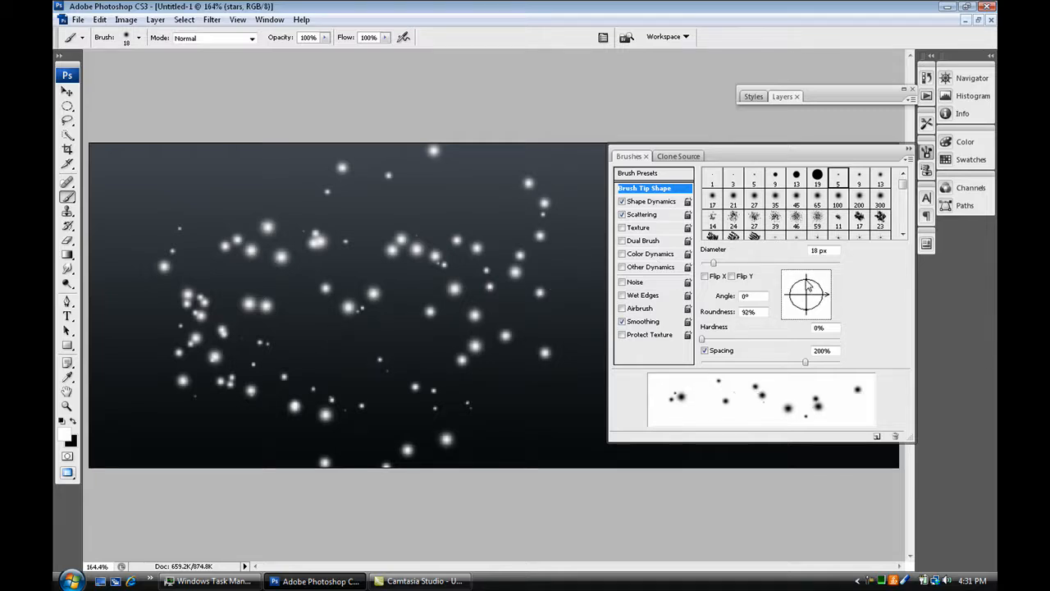
{"action": "left_click_drag", "start_coordinate": [808, 285], "coordinate": [809, 298]}
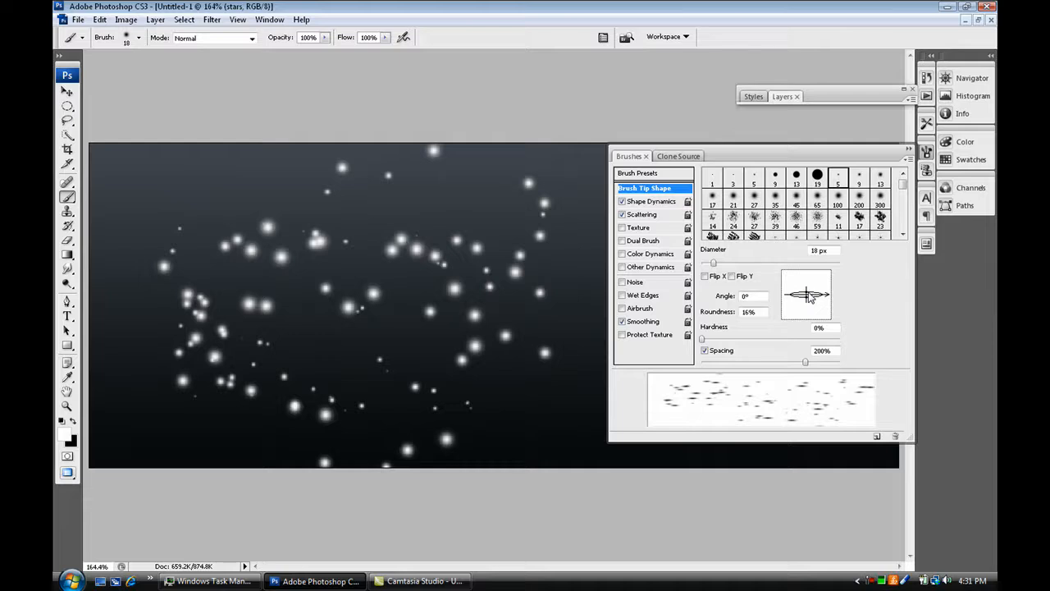
{"action": "mouse_move", "coordinate": [521, 187]}
{"action": "left_mouse_down"}
{"action": "mouse_move", "coordinate": [296, 304]}
{"action": "mouse_move", "coordinate": [197, 336]}
{"action": "mouse_move", "coordinate": [191, 306]}
{"action": "mouse_move", "coordinate": [574, 344]}
{"action": "left_mouse_up"}
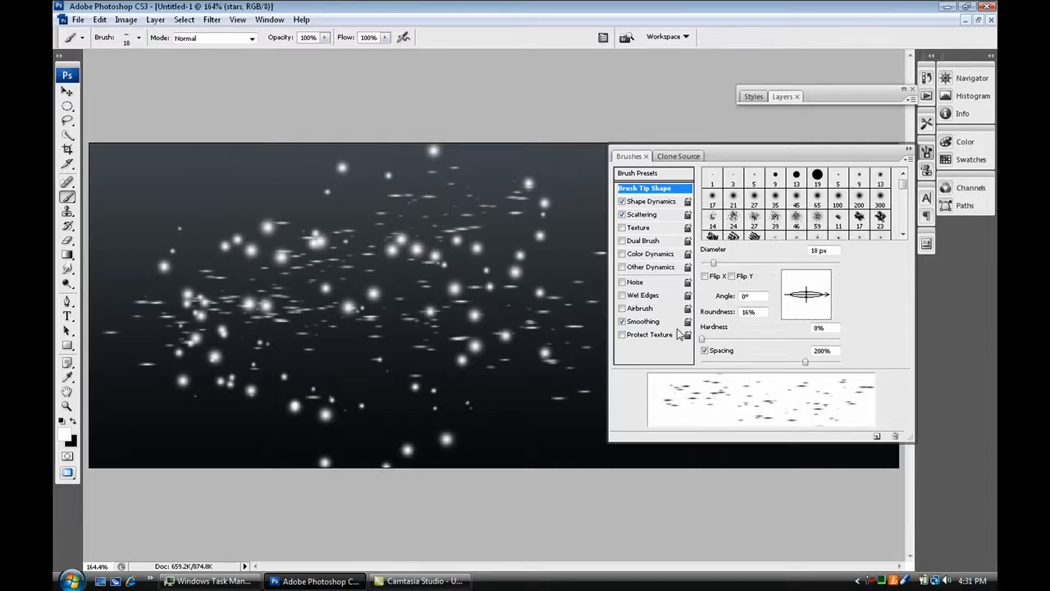
{"action": "left_click_drag", "start_coordinate": [227, 354], "coordinate": [611, 394]}
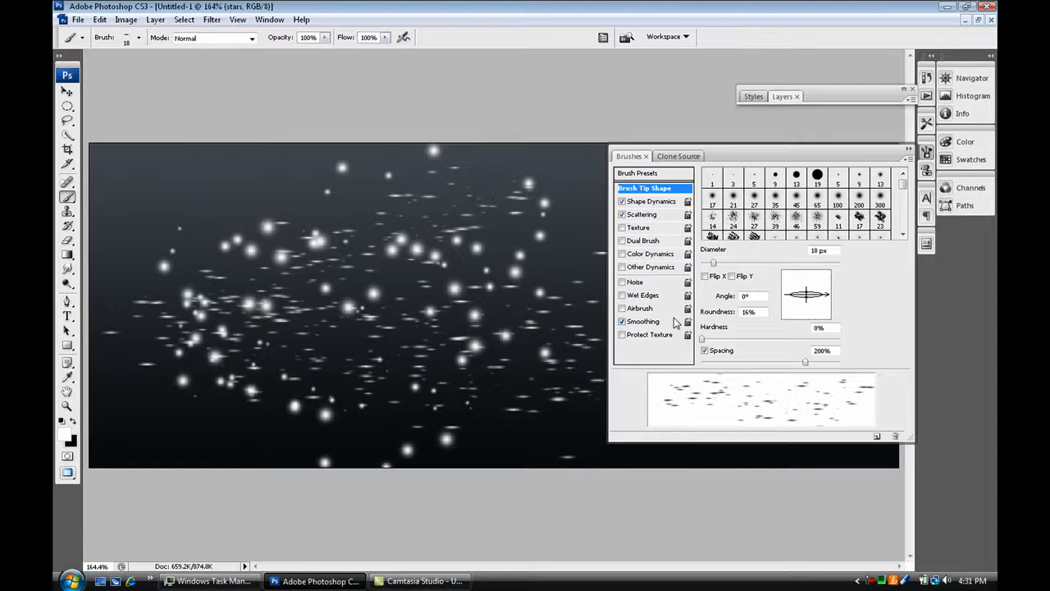
- Undo all the trial brush strokes and set the brush tip's roundness back to 100%
{"action": "key", "text": "ctrl+alt+z"}
{"action": "key", "text": "ctrl+alt+z"}
{"action": "key", "text": "ctrl+alt+z"}
{"action": "key", "text": "ctrl+alt+z"}
{"action": "key", "text": "ctrl+alt+z"}
{"action": "key", "text": "ctrl+alt+z"}
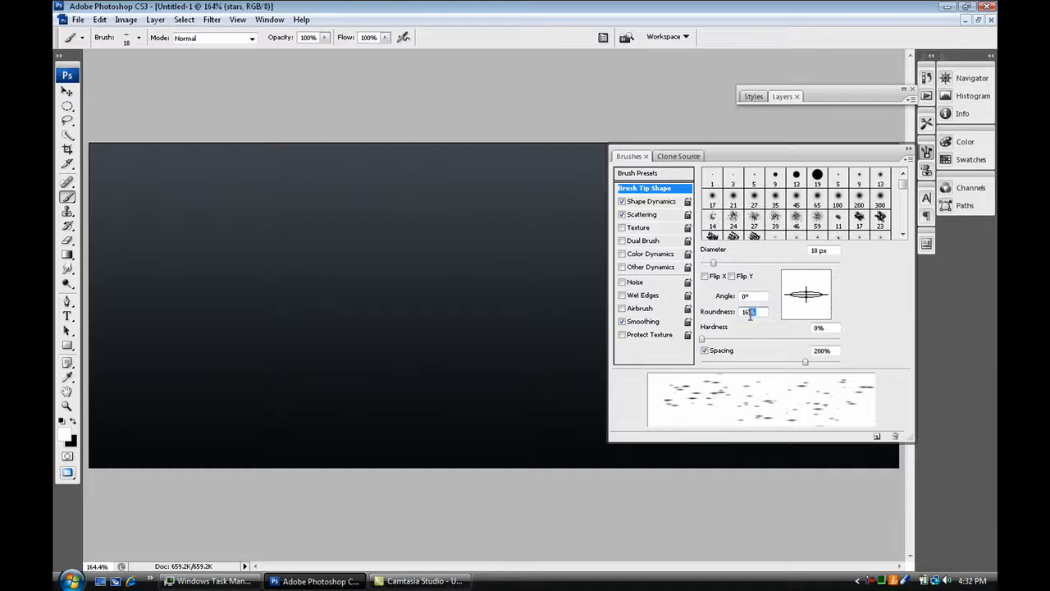
{"action": "left_click_drag", "start_coordinate": [749, 315], "coordinate": [715, 323]}
{"action": "type", "text": "100"}
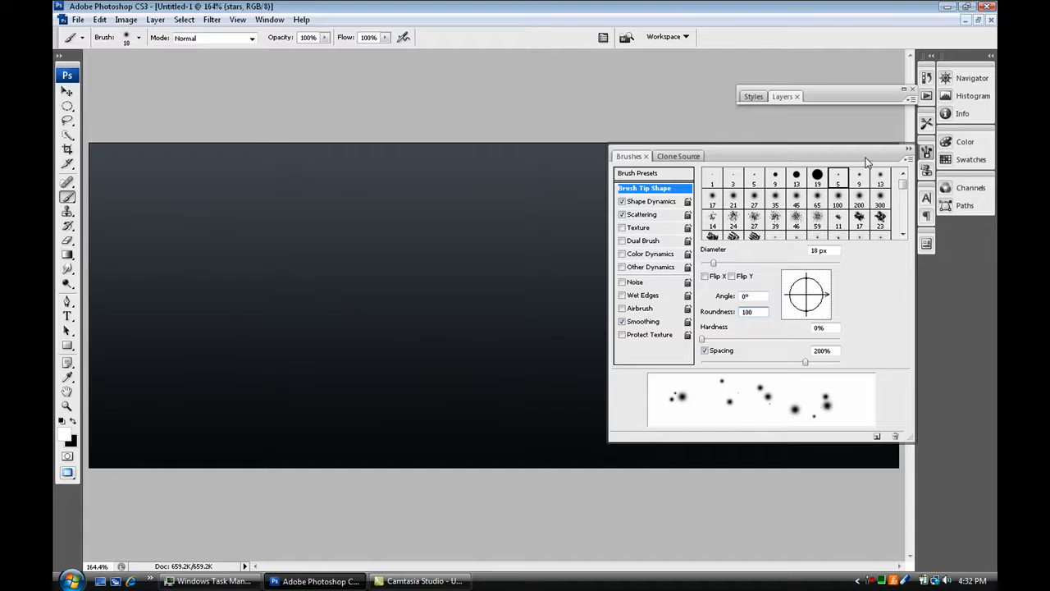
- Paint small white stars across the whole canvas on the stars layer with a smaller scattering brush
{"action": "left_click", "coordinate": [908, 150]}
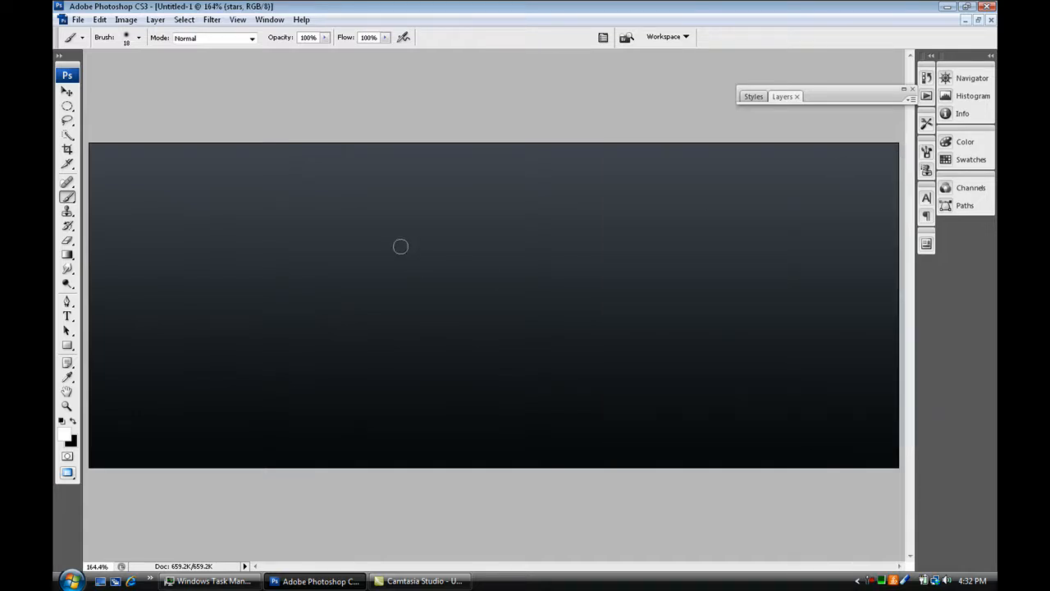
{"action": "key", "text": "bracketleft"}
{"action": "mouse_move", "coordinate": [263, 260]}
{"action": "left_mouse_down"}
{"action": "mouse_move", "coordinate": [451, 287]}
{"action": "mouse_move", "coordinate": [869, 279]}
{"action": "mouse_move", "coordinate": [328, 238]}
{"action": "mouse_move", "coordinate": [660, 294]}
{"action": "mouse_move", "coordinate": [394, 369]}
{"action": "mouse_move", "coordinate": [115, 373]}
{"action": "mouse_move", "coordinate": [574, 386]}
{"action": "mouse_move", "coordinate": [463, 230]}
{"action": "mouse_move", "coordinate": [115, 263]}
{"action": "mouse_move", "coordinate": [775, 242]}
{"action": "mouse_move", "coordinate": [813, 441]}
{"action": "mouse_move", "coordinate": [572, 461]}
{"action": "mouse_move", "coordinate": [379, 411]}
{"action": "mouse_move", "coordinate": [328, 421]}
{"action": "mouse_move", "coordinate": [145, 251]}
{"action": "mouse_move", "coordinate": [681, 175]}
{"action": "mouse_move", "coordinate": [607, 301]}
{"action": "mouse_move", "coordinate": [652, 350]}
{"action": "left_mouse_up"}
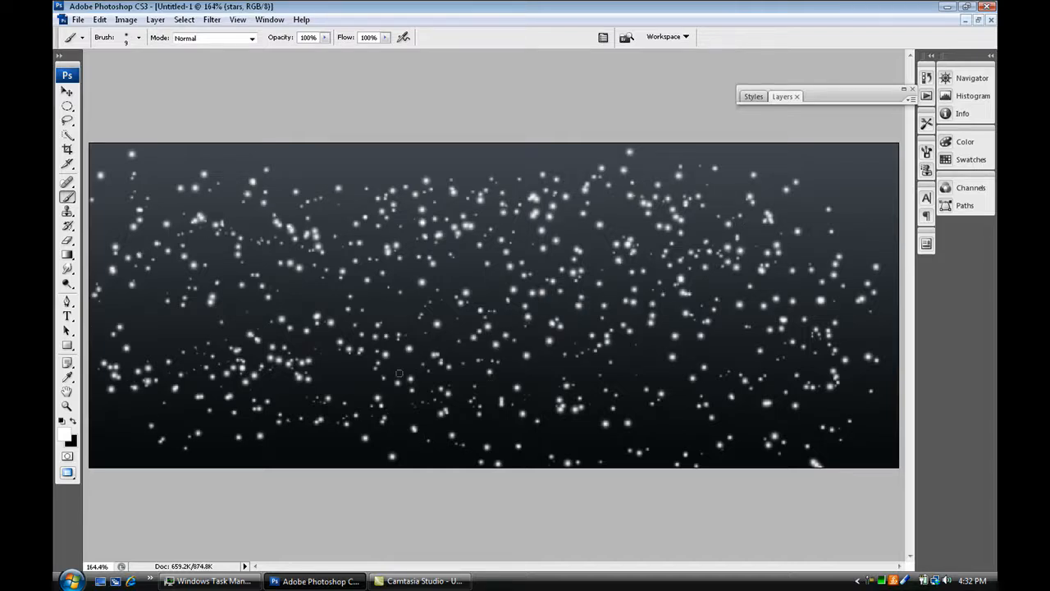
- Create a new layer named stars2
{"action": "key", "text": "ctrl+shift+n"}
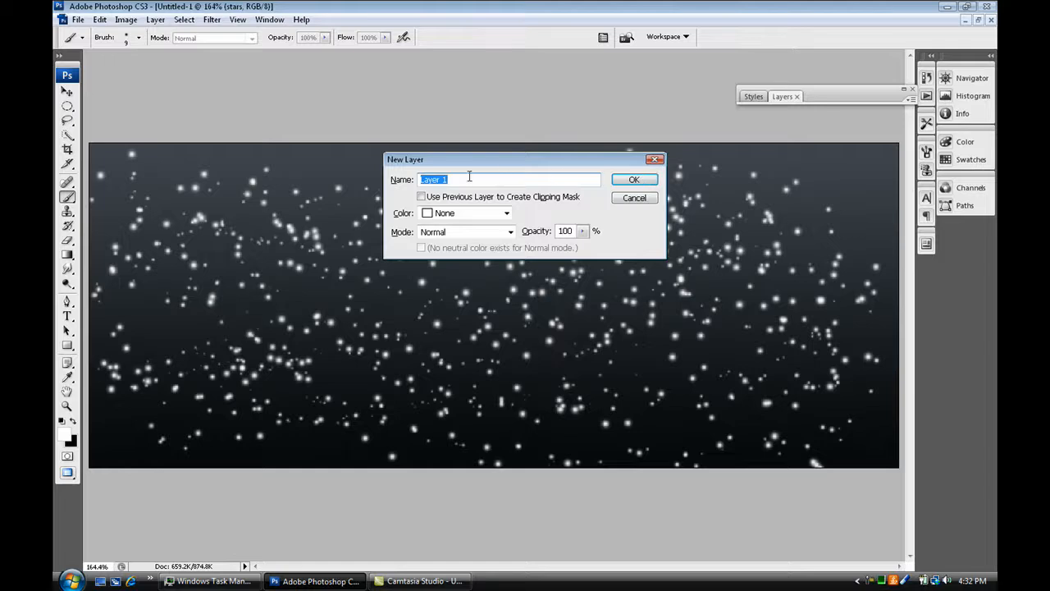
{"action": "type", "text": "stars2"}
{"action": "left_click", "coordinate": [637, 184]}
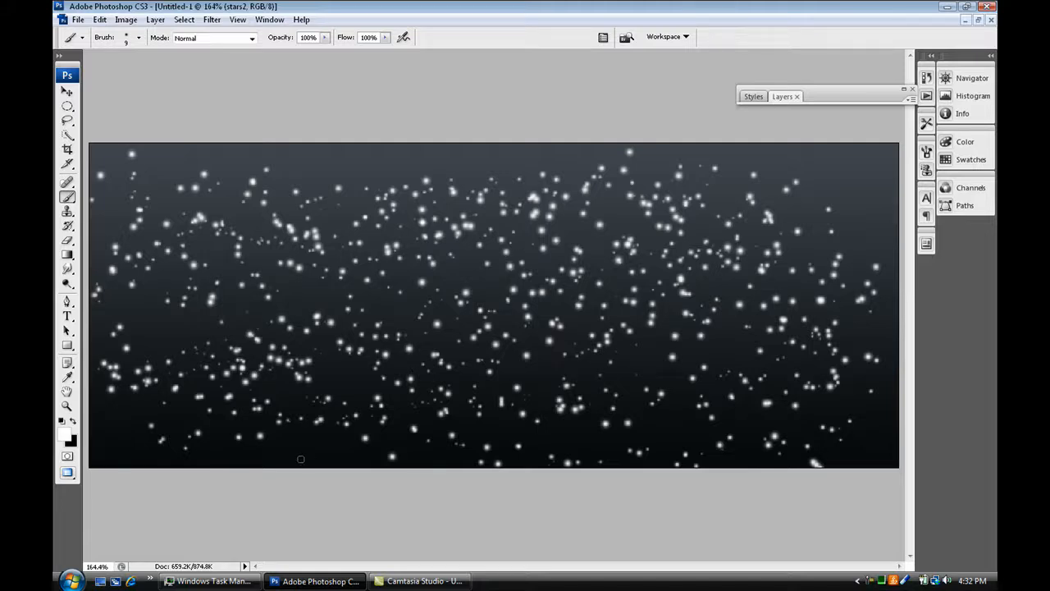
- Enlarge the brush to 25 px and paint medium-sized white stars across the canvas on the stars2 layer
{"action": "key", "text": "bracketright"}
{"action": "key", "text": "bracketright"}
{"action": "key", "text": "bracketleft"}
{"action": "mouse_move", "coordinate": [197, 250]}
{"action": "left_mouse_down"}
{"action": "mouse_move", "coordinate": [443, 256]}
{"action": "mouse_move", "coordinate": [722, 308]}
{"action": "mouse_move", "coordinate": [283, 303]}
{"action": "mouse_move", "coordinate": [676, 267]}
{"action": "mouse_move", "coordinate": [283, 237]}
{"action": "mouse_move", "coordinate": [197, 312]}
{"action": "mouse_move", "coordinate": [574, 393]}
{"action": "mouse_move", "coordinate": [525, 246]}
{"action": "mouse_move", "coordinate": [328, 270]}
{"action": "left_mouse_up"}
{"action": "left_click", "coordinate": [163, 183]}
{"action": "left_click", "coordinate": [301, 209]}
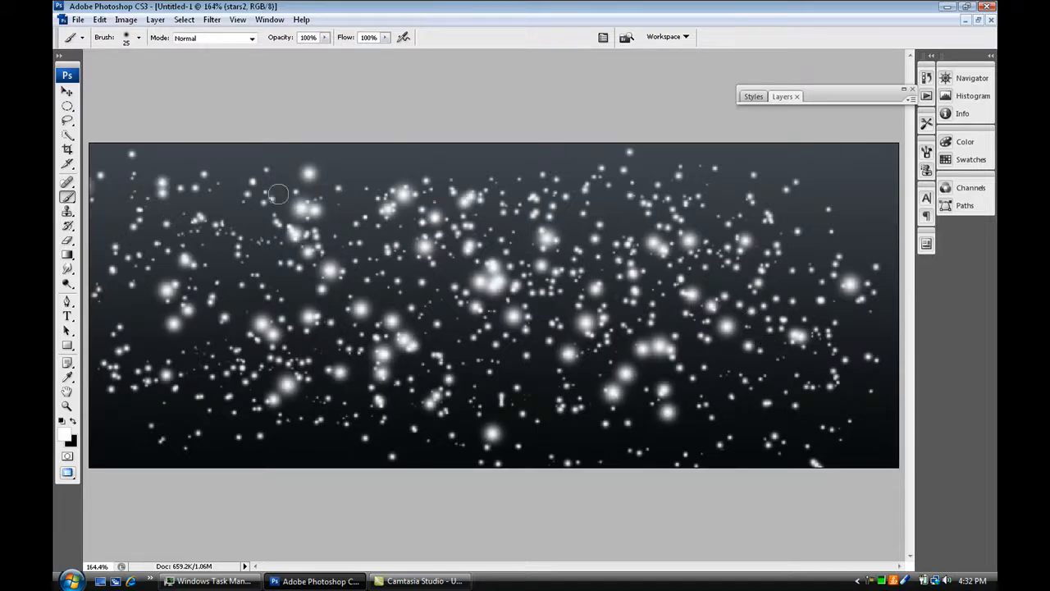
{"action": "left_click", "coordinate": [283, 178]}
{"action": "left_click", "coordinate": [207, 211]}
{"action": "left_click", "coordinate": [145, 310]}
{"action": "left_click", "coordinate": [247, 464]}
{"action": "left_click", "coordinate": [205, 451]}
{"action": "left_click", "coordinate": [293, 385]}
{"action": "left_click", "coordinate": [293, 442]}
{"action": "left_click", "coordinate": [333, 374]}
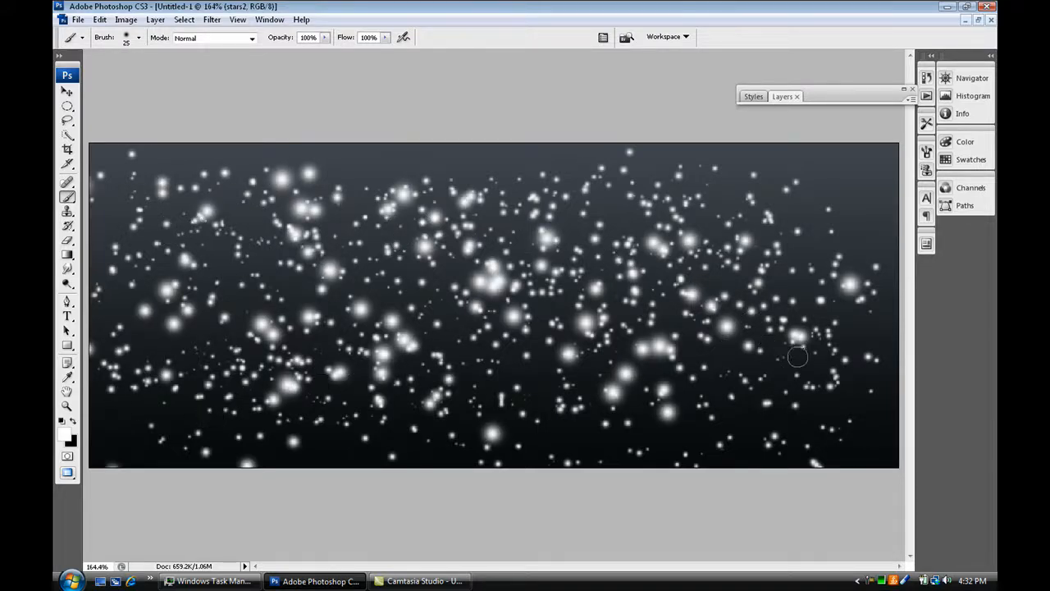
{"action": "left_click", "coordinate": [692, 355]}
{"action": "left_click", "coordinate": [825, 359]}
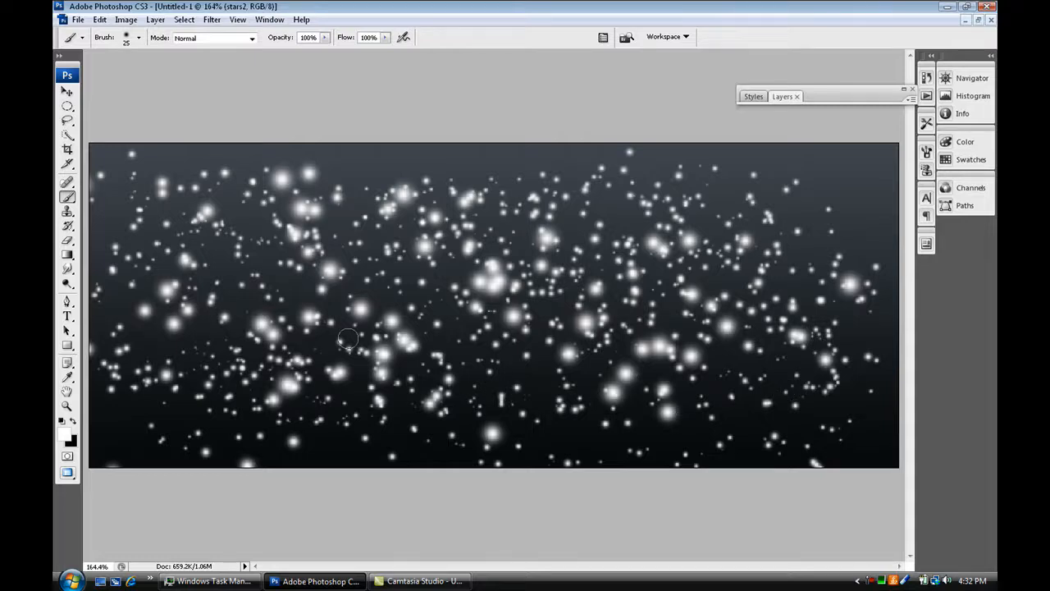
- Enlarge the brush to 60 px and paint large white stars across the canvas on the stars2 layer
{"action": "key", "text": "bracketright"}
{"action": "key", "text": "bracketright"}
{"action": "key", "text": "bracketright"}
{"action": "key", "text": "bracketright"}
{"action": "mouse_move", "coordinate": [206, 243]}
{"action": "left_mouse_down"}
{"action": "mouse_move", "coordinate": [606, 275]}
{"action": "mouse_move", "coordinate": [279, 300]}
{"action": "mouse_move", "coordinate": [751, 282]}
{"action": "mouse_move", "coordinate": [292, 297]}
{"action": "mouse_move", "coordinate": [206, 320]}
{"action": "mouse_move", "coordinate": [115, 304]}
{"action": "left_mouse_up"}
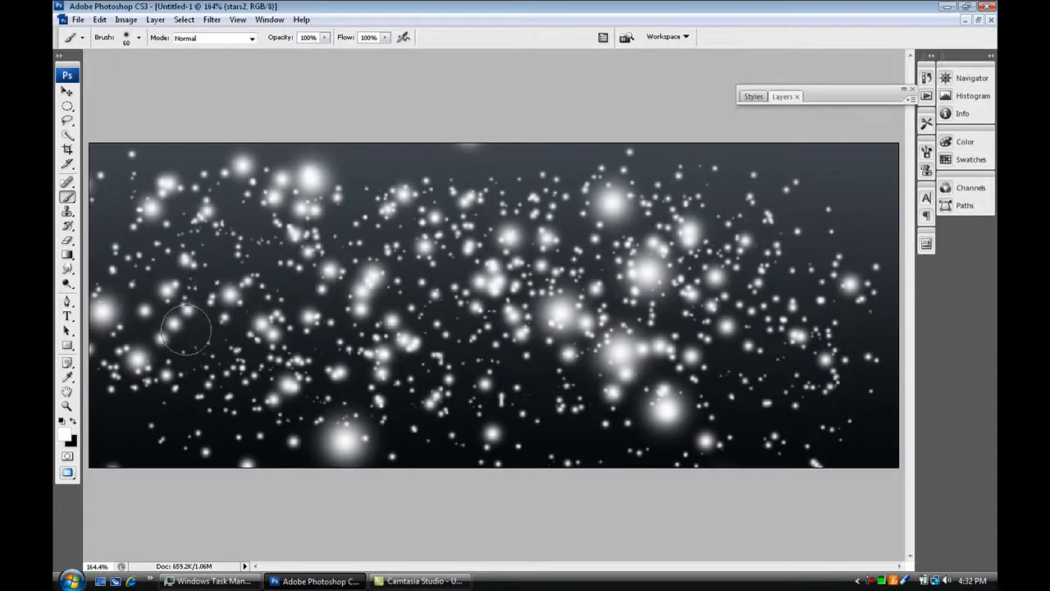
{"action": "mouse_move", "coordinate": [187, 329]}
{"action": "left_mouse_down"}
{"action": "mouse_move", "coordinate": [262, 344]}
{"action": "mouse_move", "coordinate": [255, 392]}
{"action": "mouse_move", "coordinate": [780, 223]}
{"action": "mouse_move", "coordinate": [797, 326]}
{"action": "mouse_move", "coordinate": [850, 334]}
{"action": "mouse_move", "coordinate": [841, 397]}
{"action": "mouse_move", "coordinate": [410, 342]}
{"action": "mouse_move", "coordinate": [460, 238]}
{"action": "mouse_move", "coordinate": [477, 301]}
{"action": "mouse_move", "coordinate": [417, 297]}
{"action": "mouse_move", "coordinate": [295, 374]}
{"action": "mouse_move", "coordinate": [343, 440]}
{"action": "left_mouse_up"}
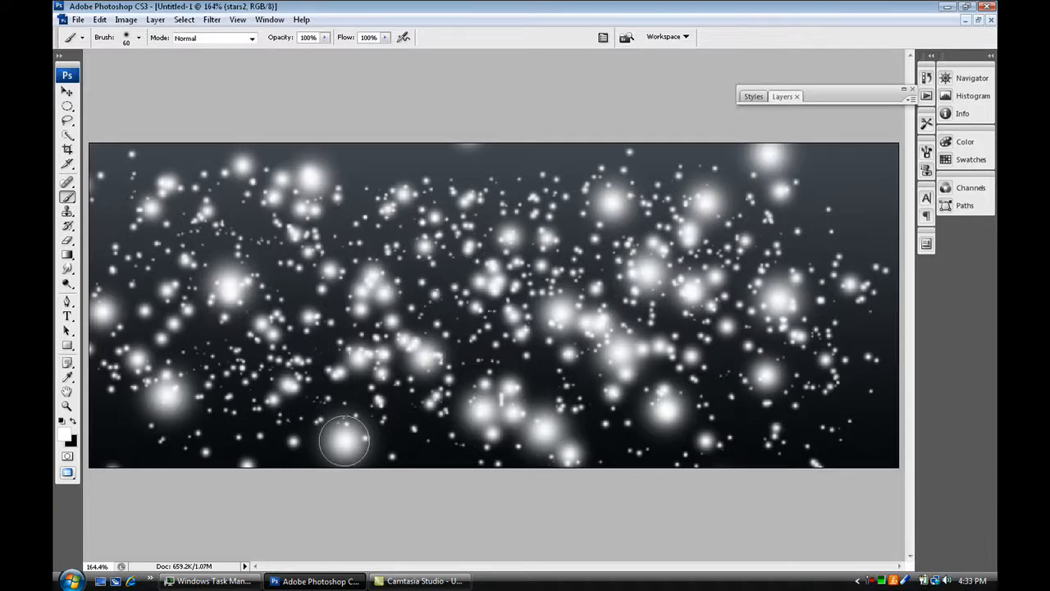
- Turn on the Outer Glow effect for the stars layer and show its settings
{"action": "key", "text": "ctrl+alt+0"}
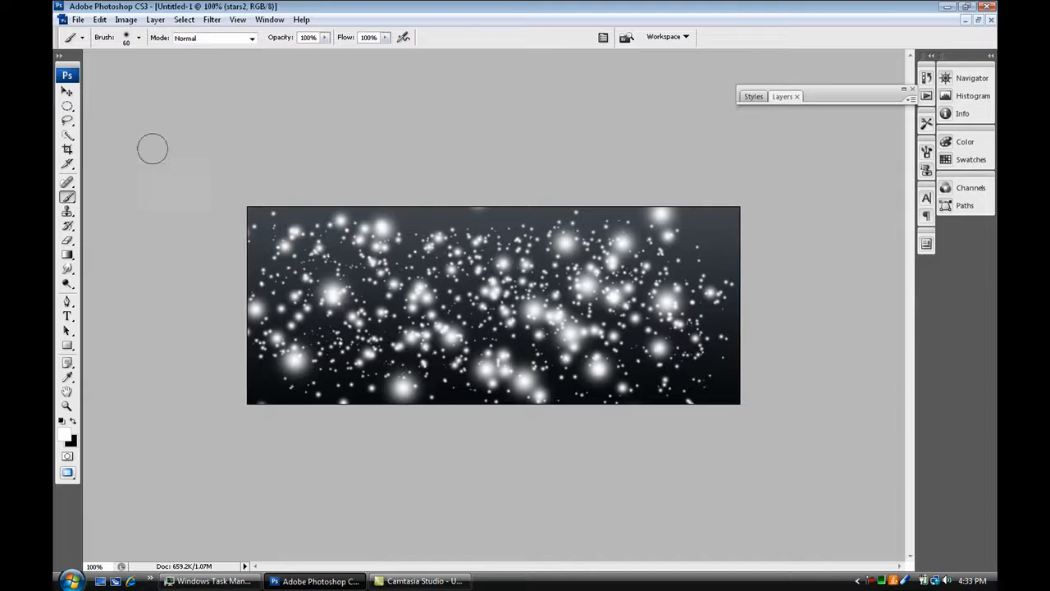
{"action": "left_click", "coordinate": [67, 92]}
{"action": "key", "text": "F7"}
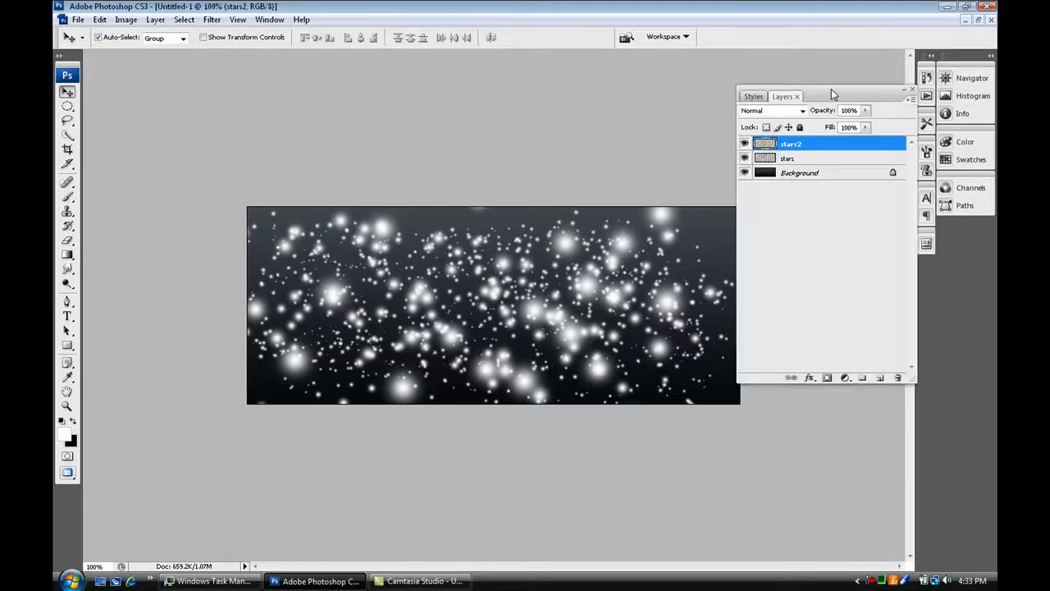
{"action": "left_click", "coordinate": [839, 158]}
{"action": "double_click", "coordinate": [840, 157]}
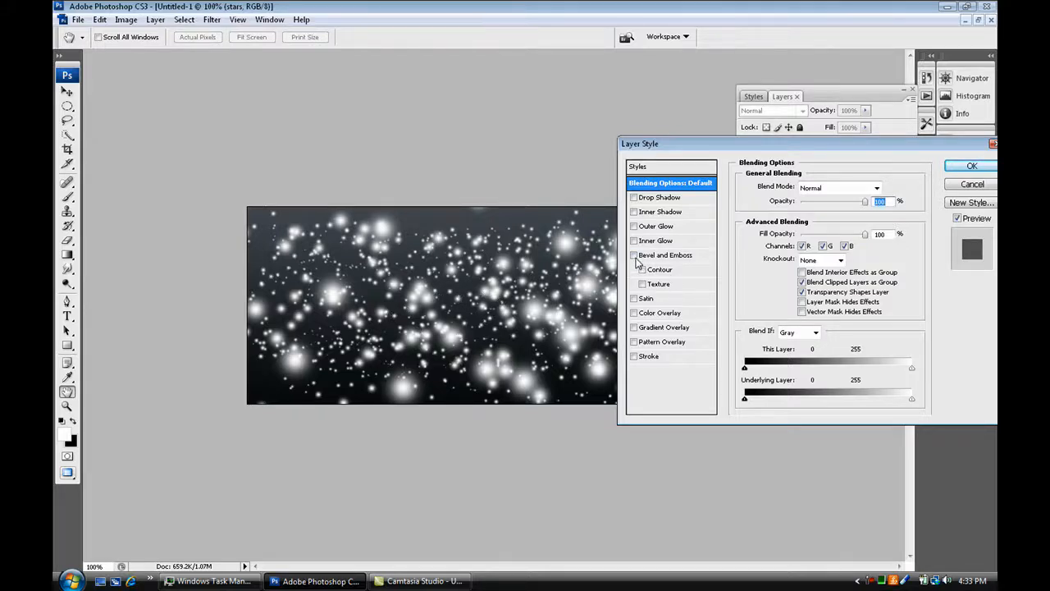
{"action": "left_click", "coordinate": [634, 228]}
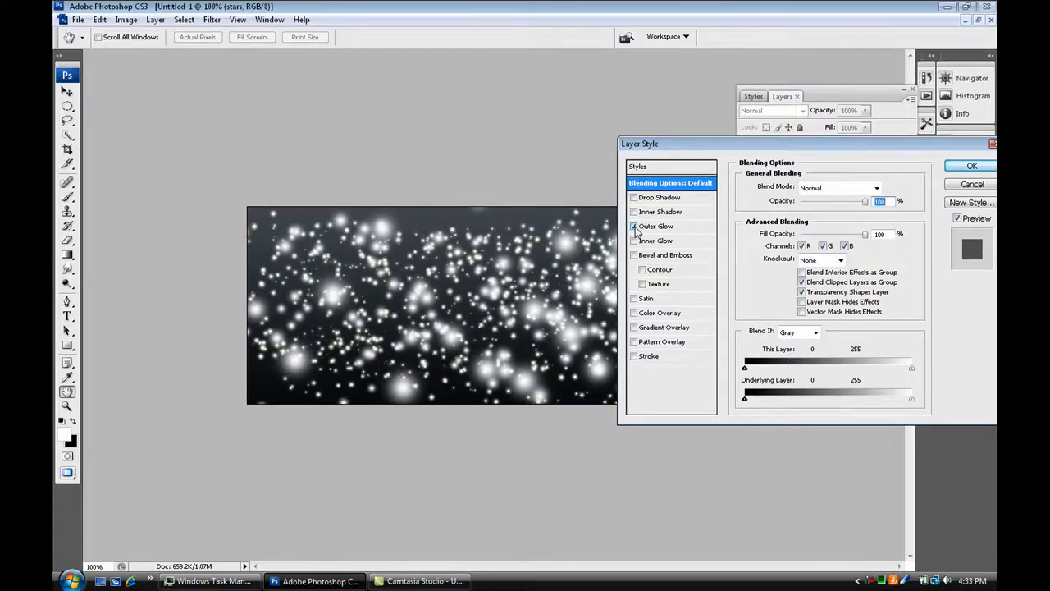
{"action": "left_click", "coordinate": [652, 230]}
- Set the stars layer's outer glow colour to magenta cc00cc and apply the layer style
{"action": "left_click", "coordinate": [769, 233]}
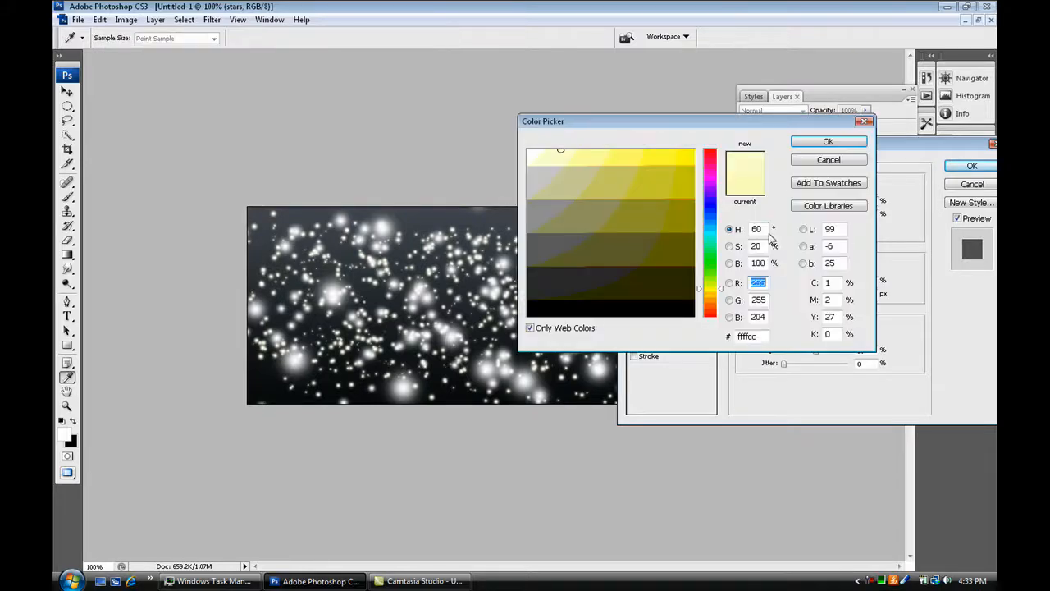
{"action": "mouse_move", "coordinate": [689, 231]}
{"action": "left_mouse_down"}
{"action": "mouse_move", "coordinate": [692, 157]}
{"action": "mouse_move", "coordinate": [689, 212]}
{"action": "left_mouse_up"}
{"action": "left_click", "coordinate": [698, 185]}
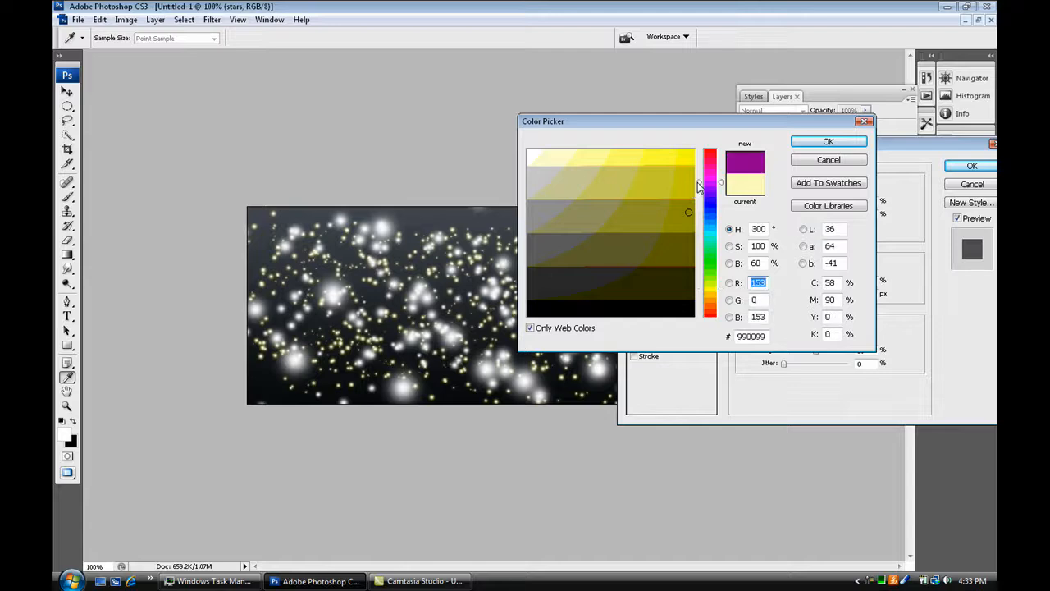
{"action": "left_click", "coordinate": [693, 203]}
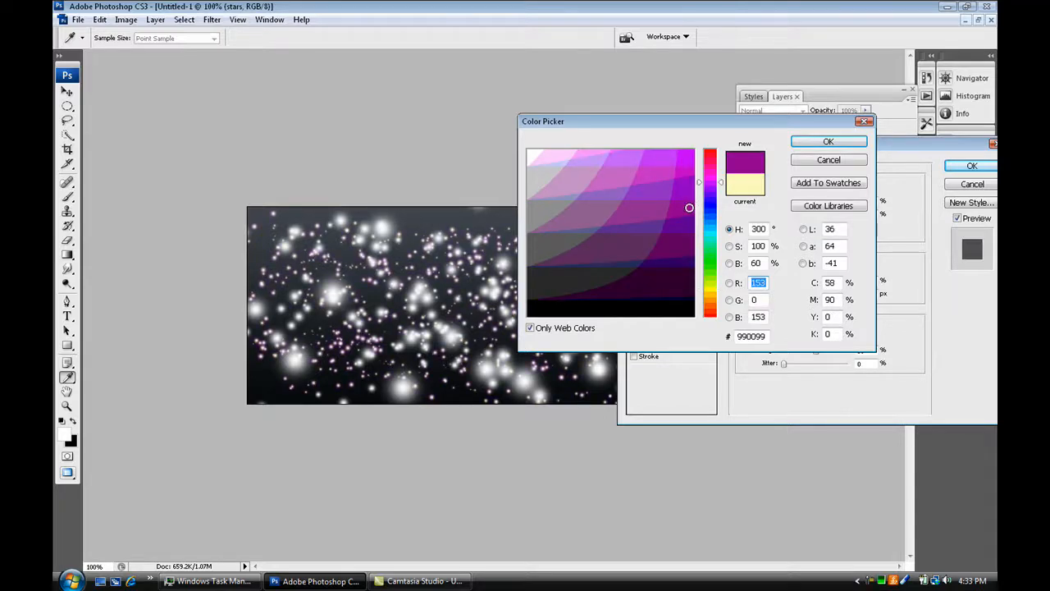
{"action": "left_click", "coordinate": [688, 170]}
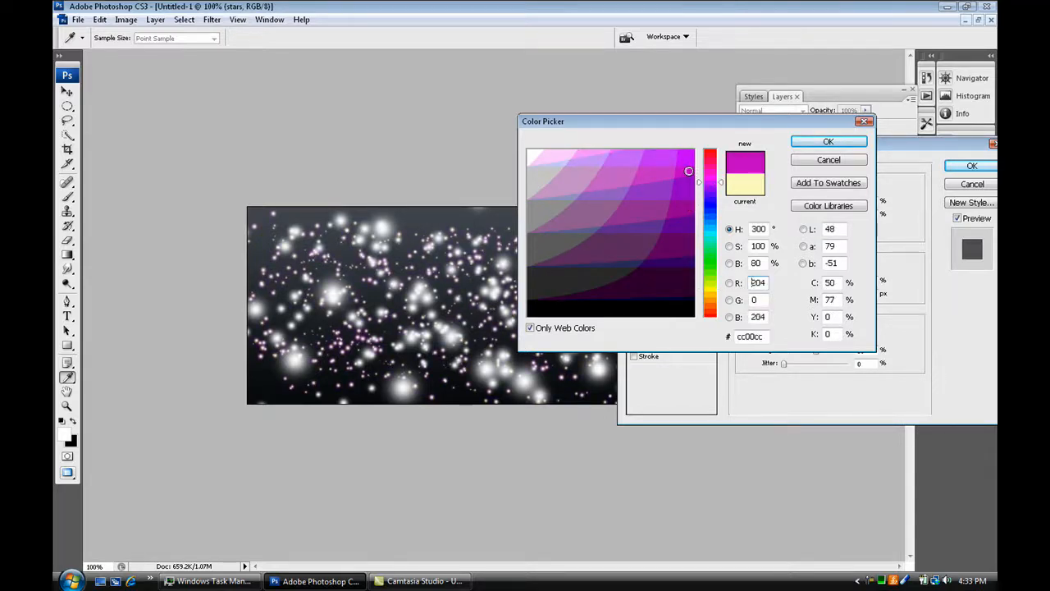
{"action": "left_click", "coordinate": [828, 141]}
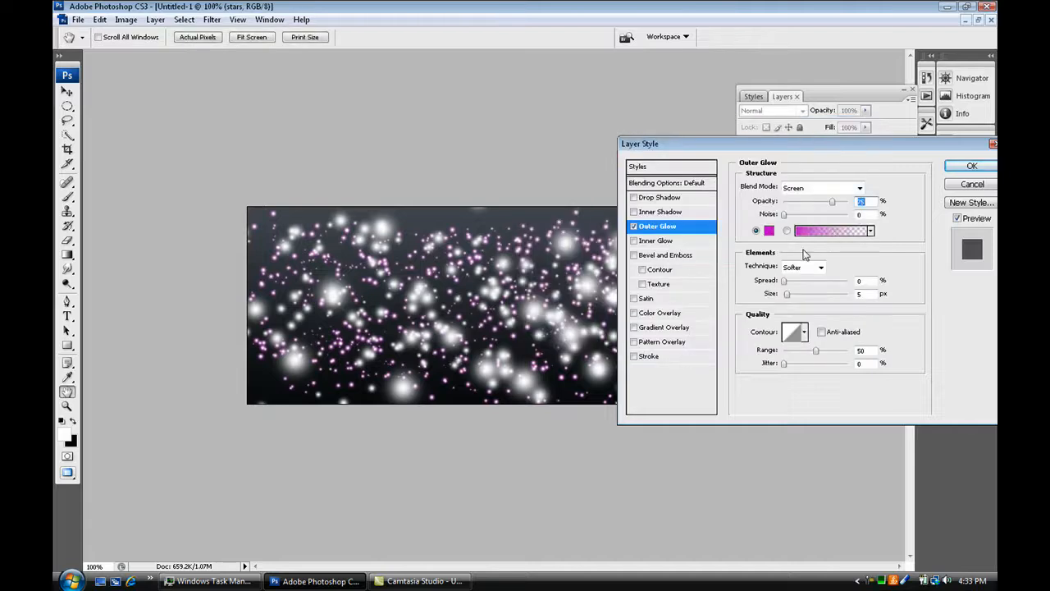
{"action": "left_click", "coordinate": [955, 169]}
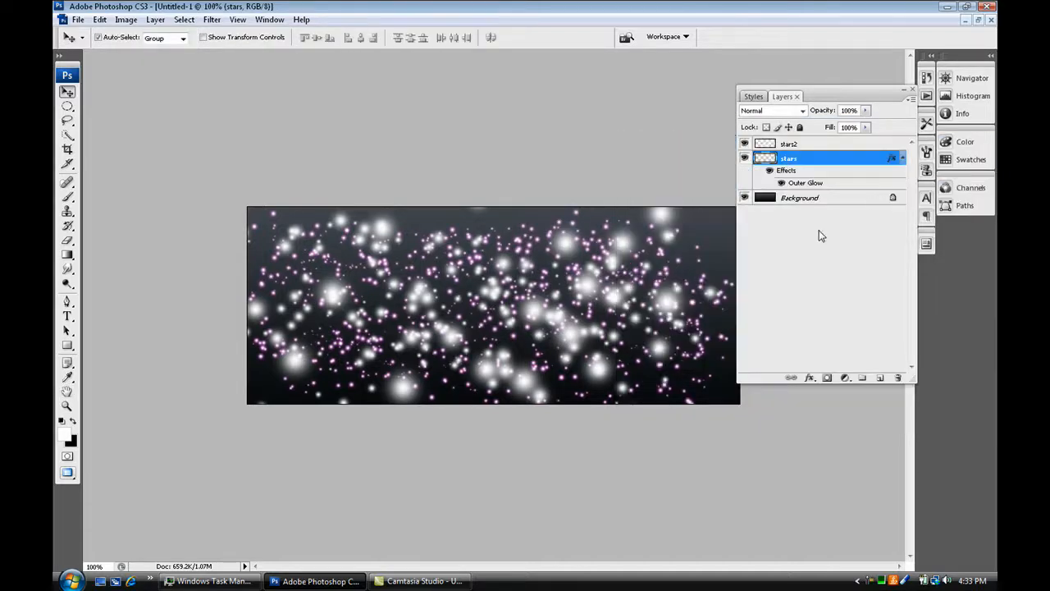
- Turn on the Outer Glow effect for the stars2 layer and show its settings
{"action": "double_click", "coordinate": [828, 147]}
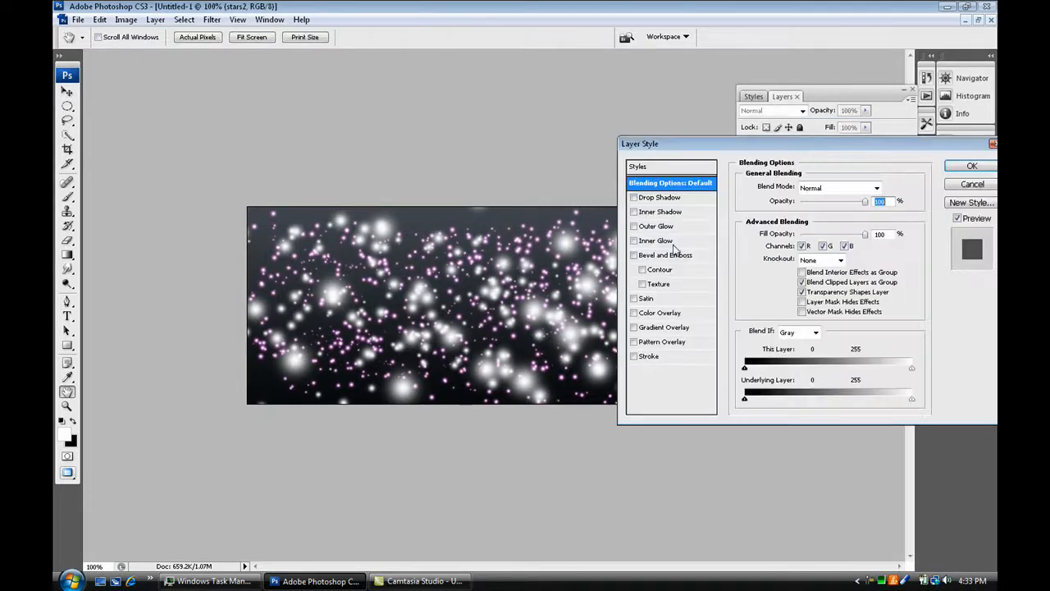
{"action": "left_click", "coordinate": [634, 226]}
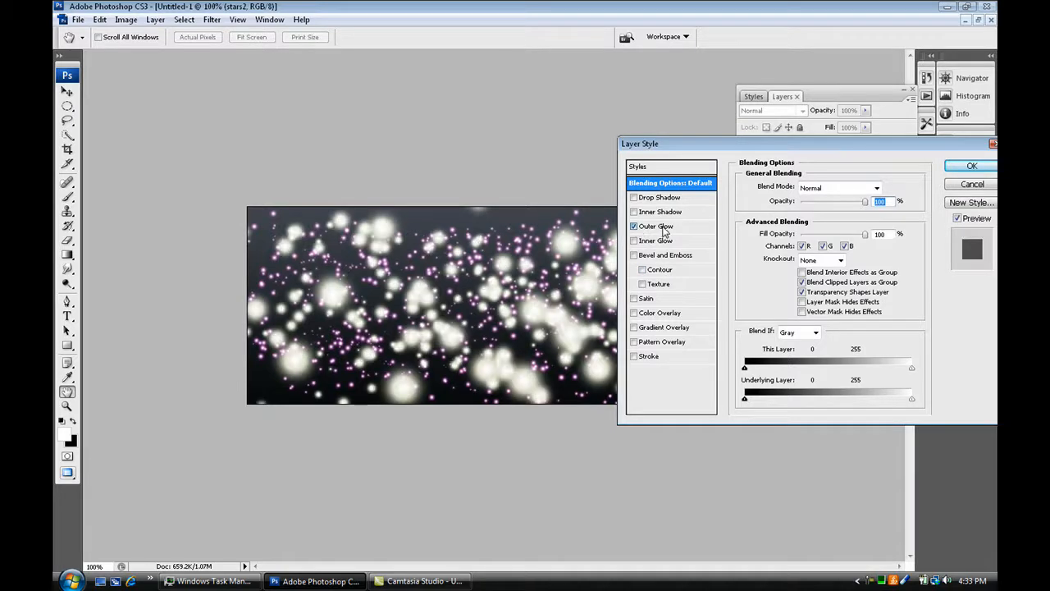
{"action": "left_click", "coordinate": [656, 227]}
- Try several blue shades for the stars2 layer's outer glow and set its colour to 3333ff
{"action": "left_click", "coordinate": [768, 233]}
{"action": "left_click", "coordinate": [712, 234]}
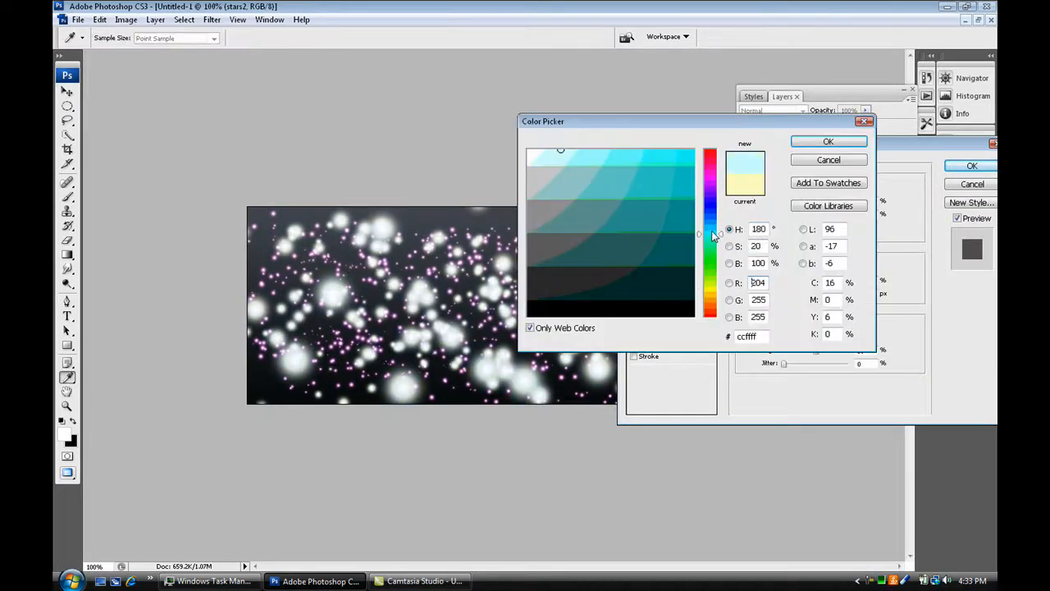
{"action": "left_click", "coordinate": [688, 177]}
{"action": "left_click_drag", "start_coordinate": [697, 231], "coordinate": [697, 218]}
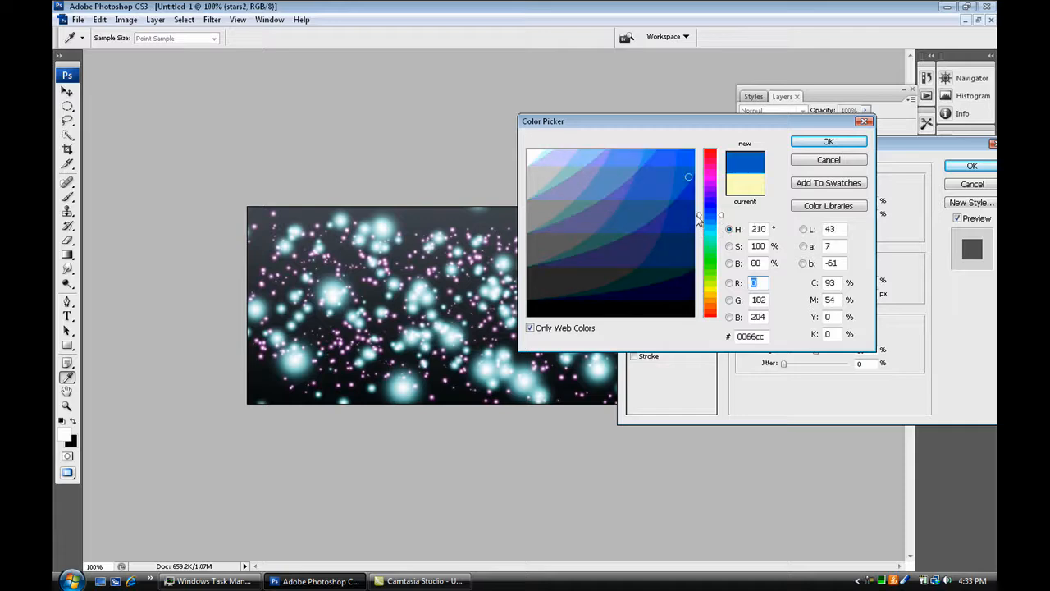
{"action": "left_click", "coordinate": [694, 200]}
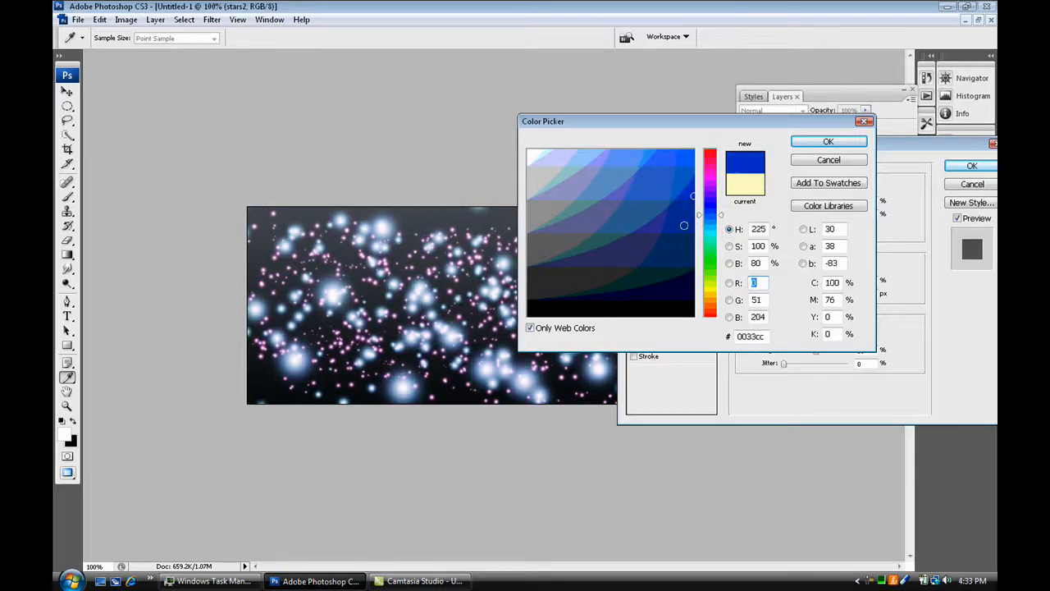
{"action": "left_click", "coordinate": [687, 177]}
{"action": "left_click", "coordinate": [692, 190]}
{"action": "left_click_drag", "start_coordinate": [723, 222], "coordinate": [699, 218]}
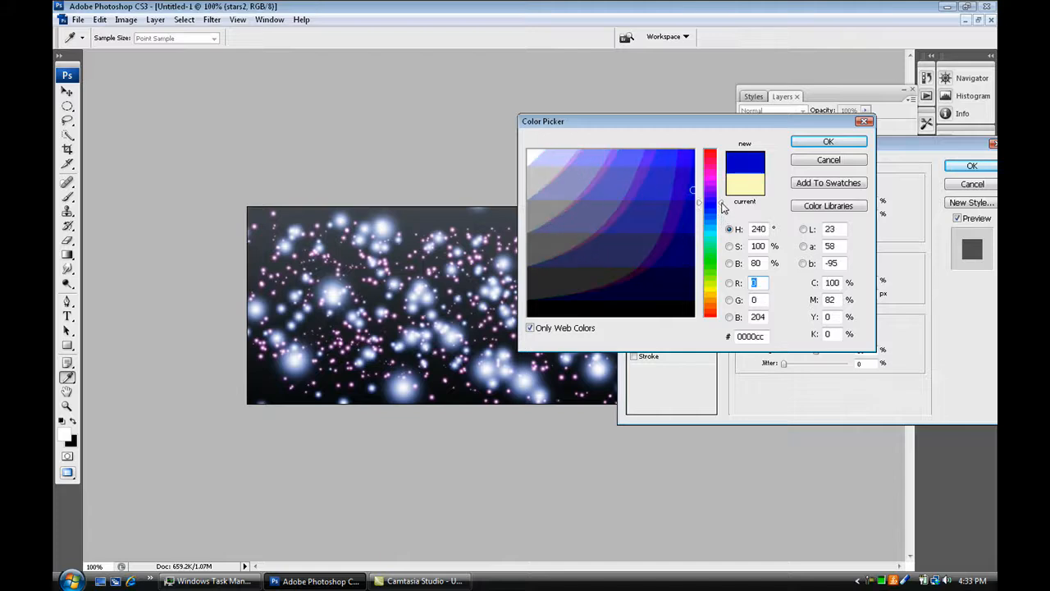
{"action": "left_click", "coordinate": [694, 215]}
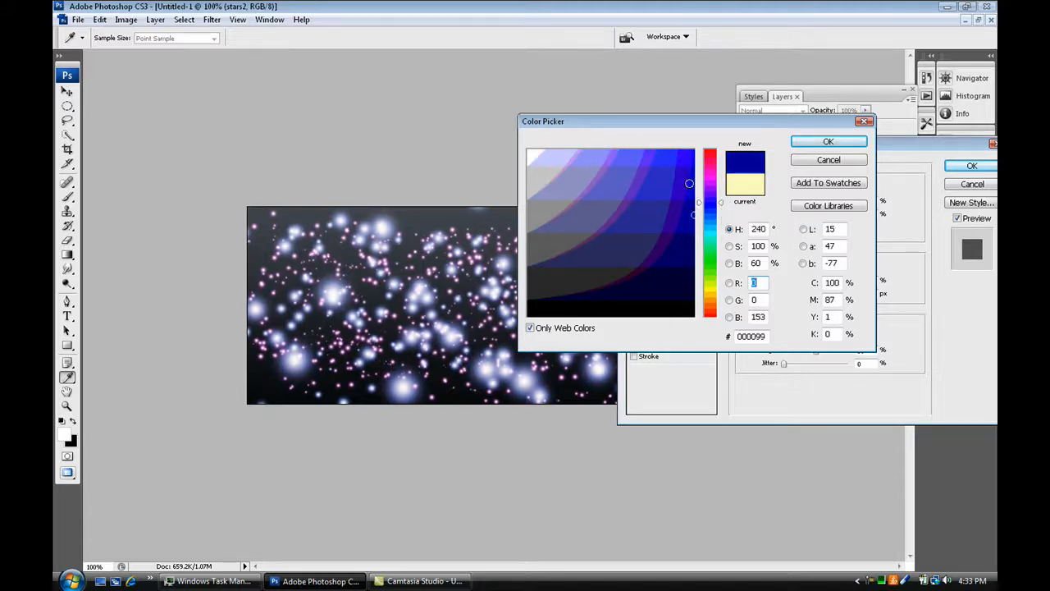
{"action": "left_click", "coordinate": [667, 159]}
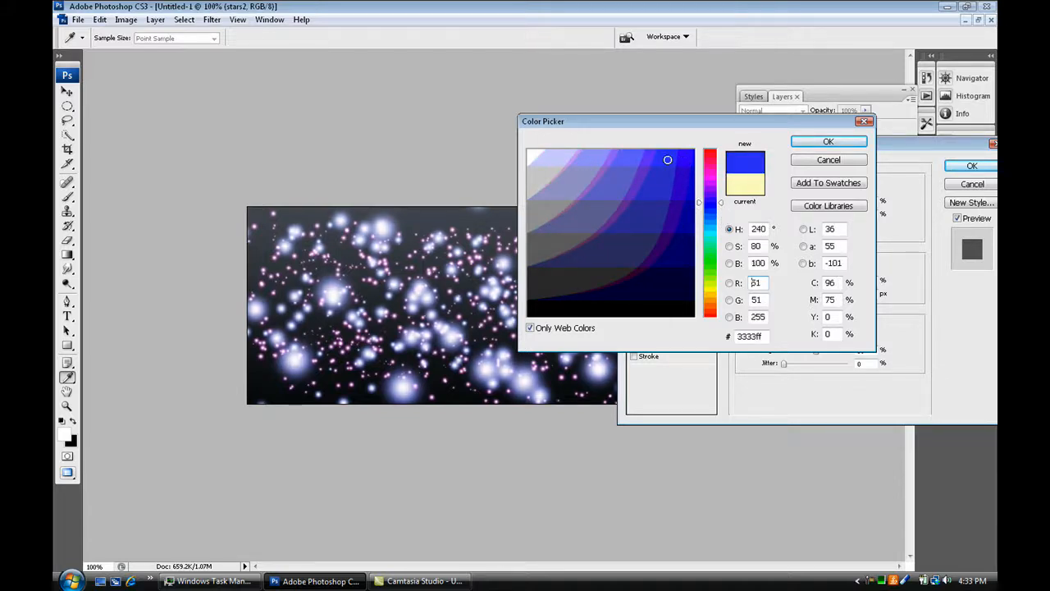
{"action": "left_click", "coordinate": [827, 141]}
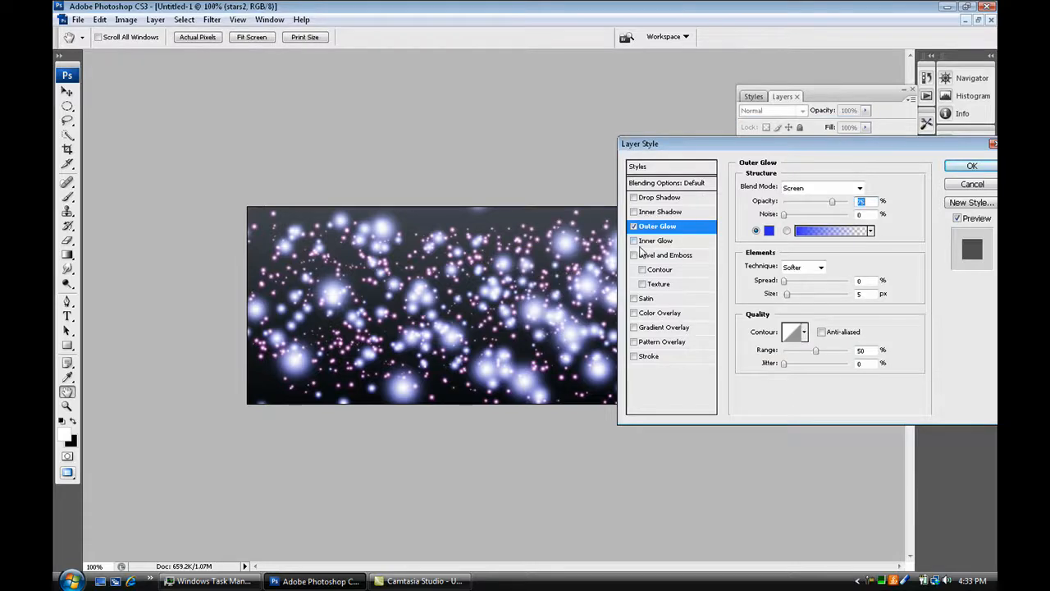
- Try an Inner Shadow with a size of 0 px on the stars2 layer and turn it off again
{"action": "left_click", "coordinate": [633, 212]}
{"action": "left_click", "coordinate": [661, 212]}
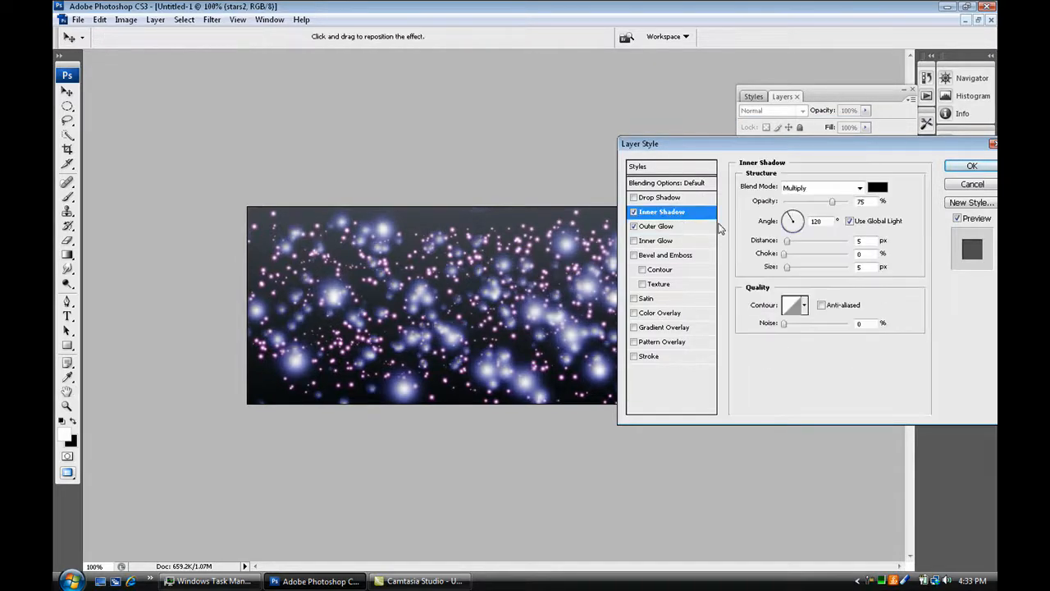
{"action": "mouse_move", "coordinate": [787, 242]}
{"action": "left_mouse_down"}
{"action": "mouse_move", "coordinate": [794, 270]}
{"action": "mouse_move", "coordinate": [782, 269]}
{"action": "left_mouse_up"}
{"action": "left_click", "coordinate": [634, 212]}
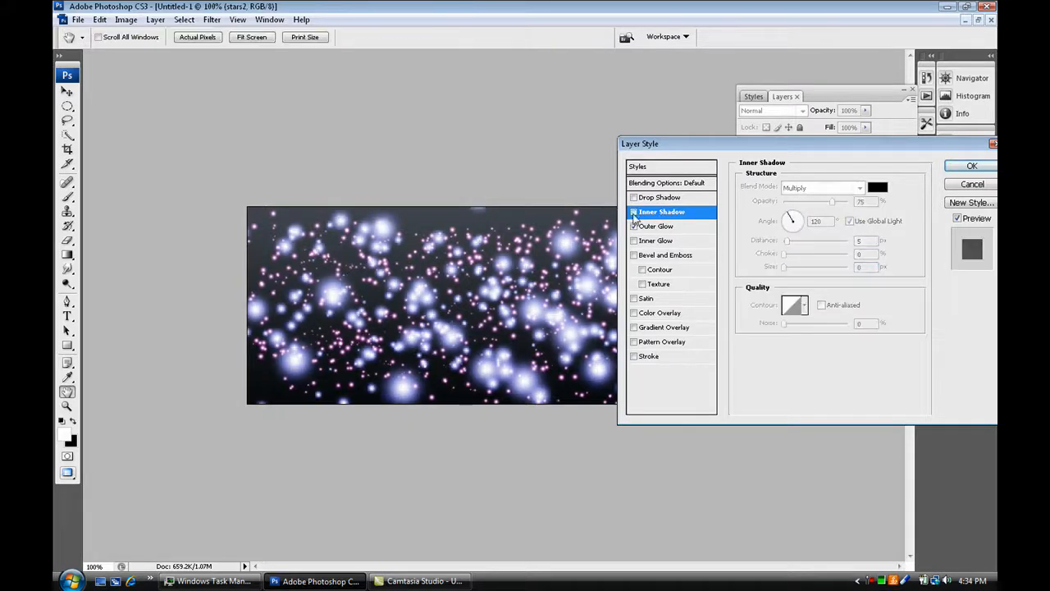
- Add a Drop Shadow to the stars2 layer, apply the layer style and collapse both star layers' effect lists
{"action": "left_click", "coordinate": [634, 197]}
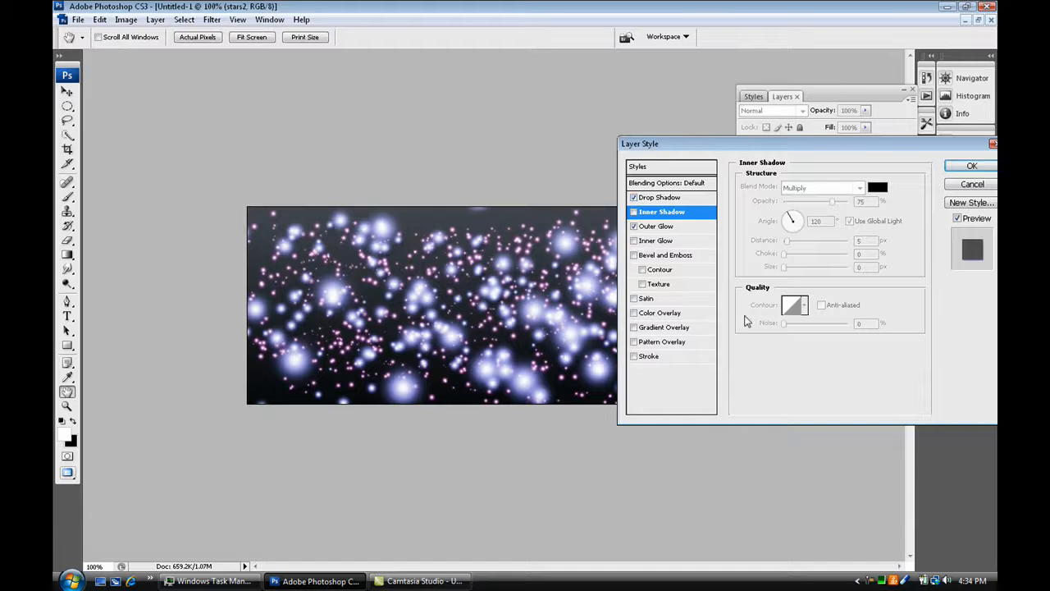
{"action": "left_click", "coordinate": [961, 168]}
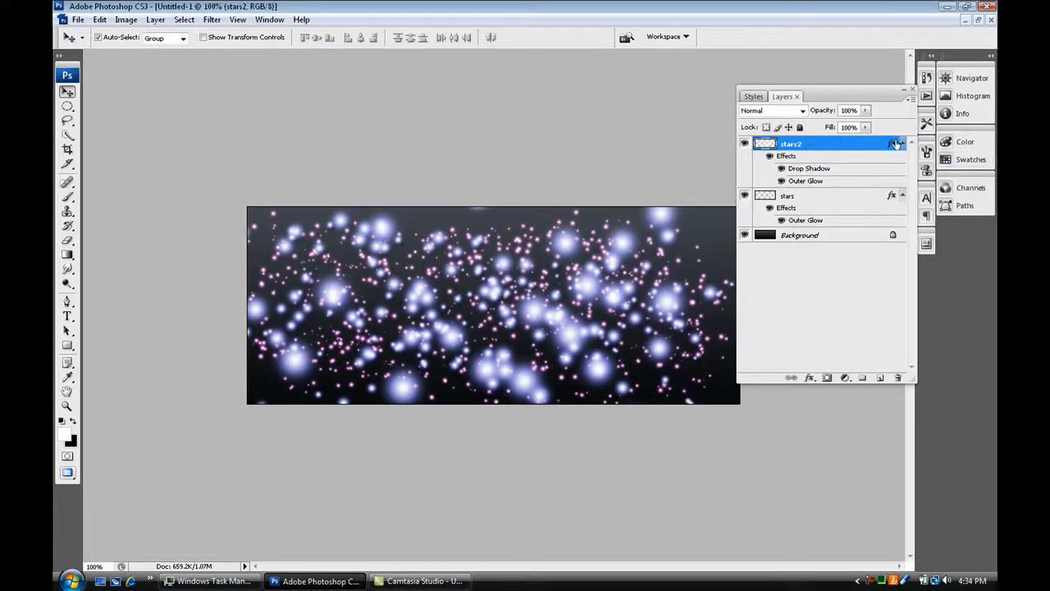
{"action": "left_click", "coordinate": [903, 145]}
{"action": "left_click", "coordinate": [902, 158]}
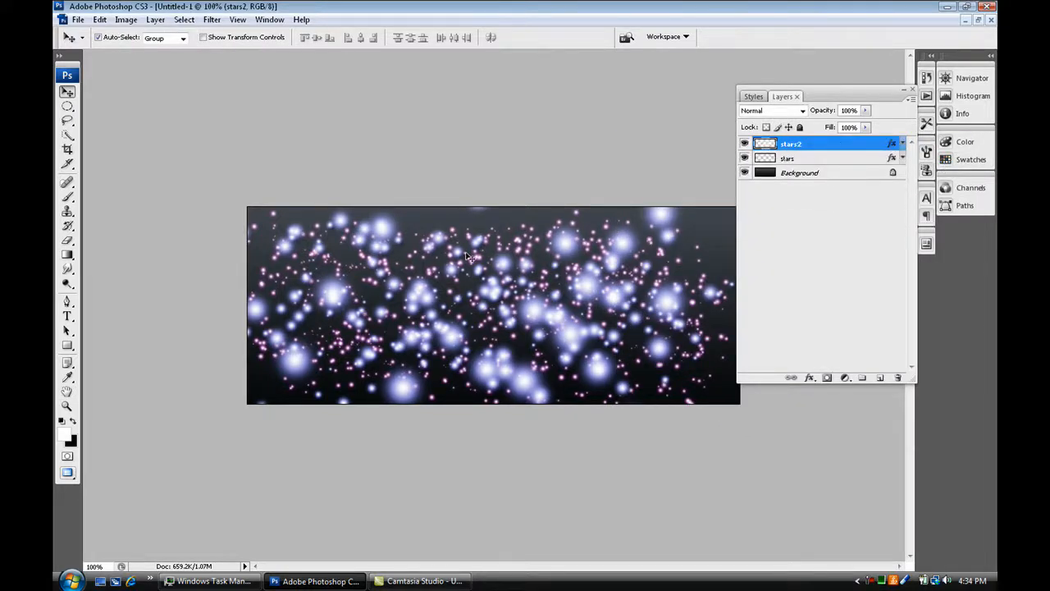
- Start a new text layer near the left of the banner's middle and choose the Freestyle Script font
{"action": "left_click", "coordinate": [67, 316]}
{"action": "left_click", "coordinate": [293, 314]}
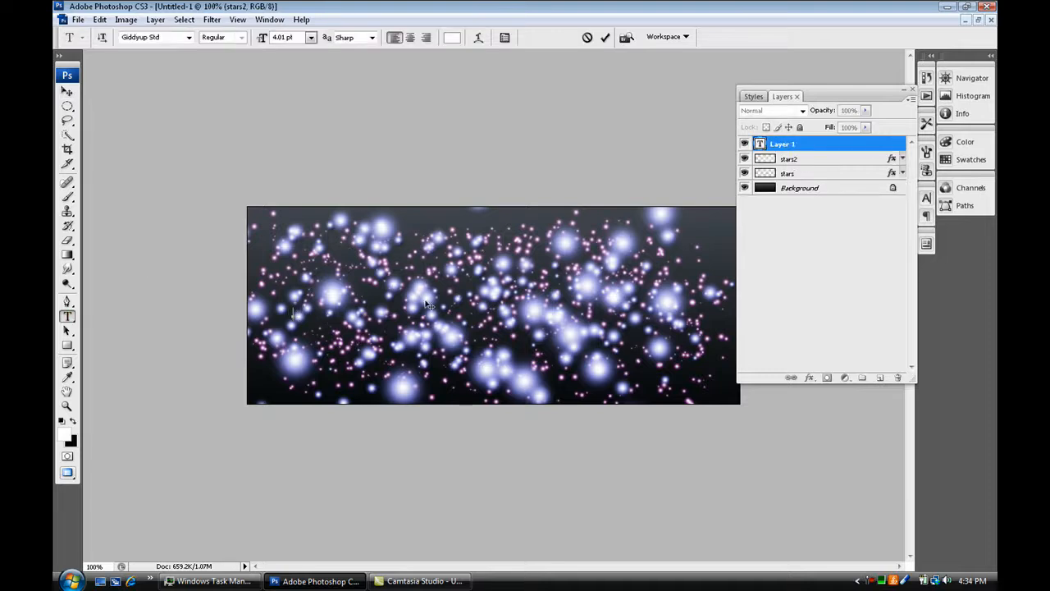
{"action": "left_click", "coordinate": [189, 37]}
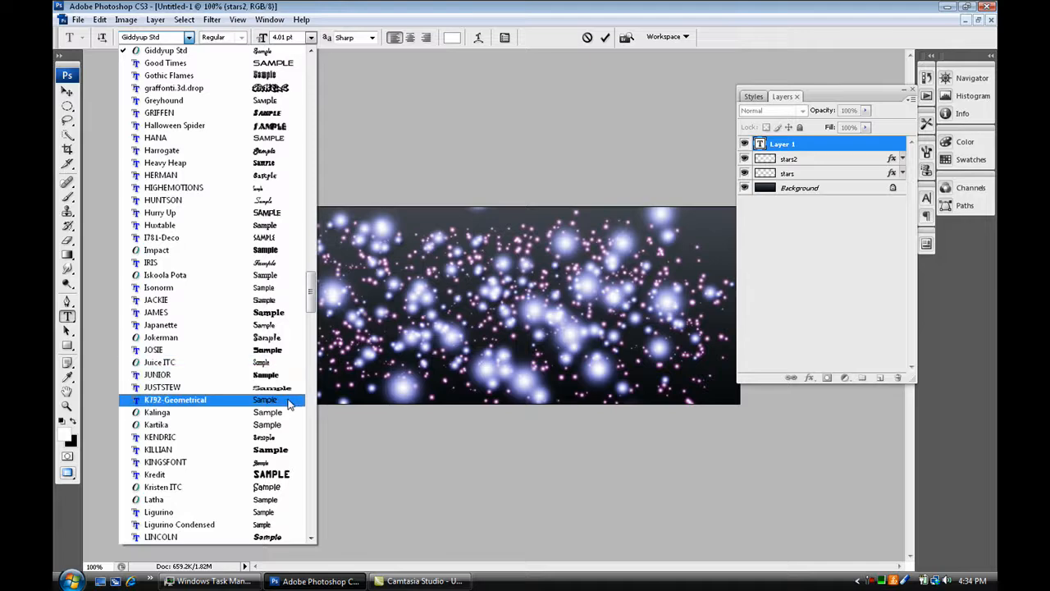
{"action": "scroll", "coordinate": [287, 431], "scroll_direction": "down", "scroll_amount": 2}
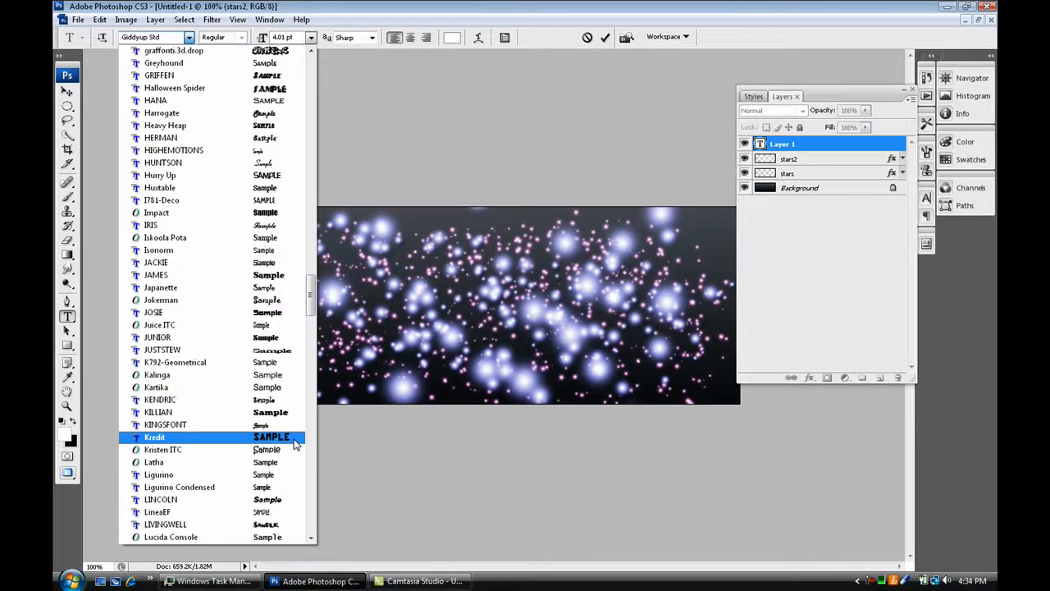
{"action": "scroll", "coordinate": [287, 464], "scroll_direction": "up", "scroll_amount": 6}
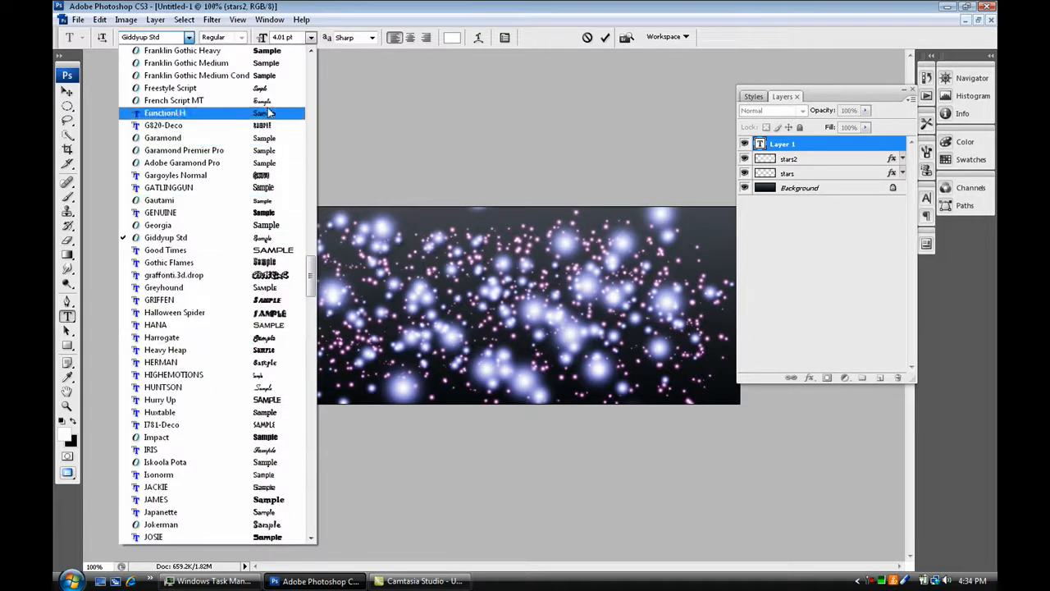
{"action": "left_click", "coordinate": [267, 90]}
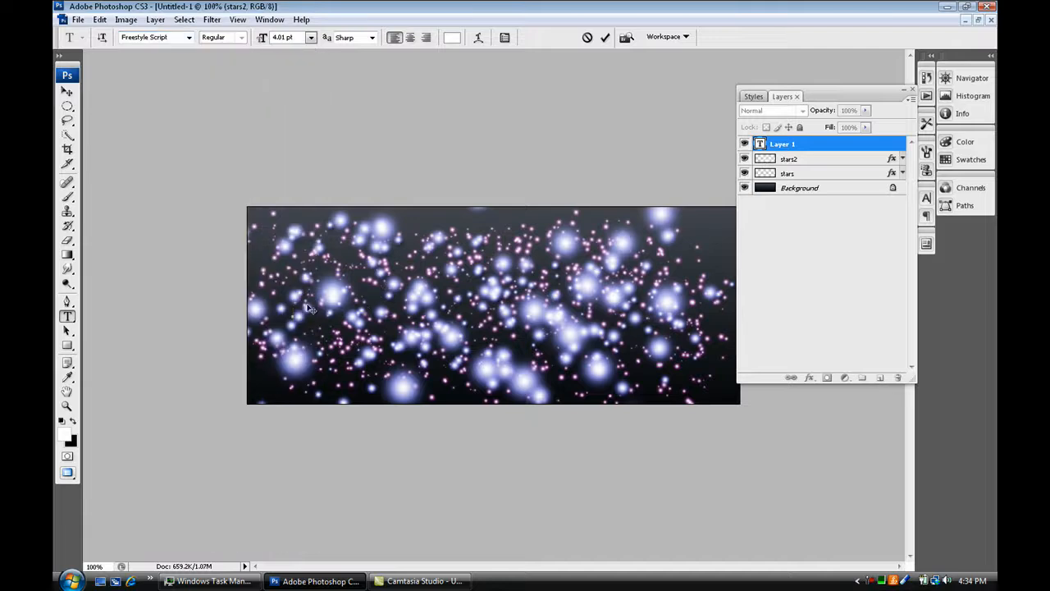
- Set the text size to 37.01 pt, enter the title MikesDesigns and centre it on the banner
{"action": "mouse_move", "coordinate": [262, 41]}
{"action": "left_mouse_down"}
{"action": "mouse_move", "coordinate": [294, 42]}
{"action": "mouse_move", "coordinate": [251, 42]}
{"action": "left_mouse_up"}
{"action": "type", "text": "MikesD"}
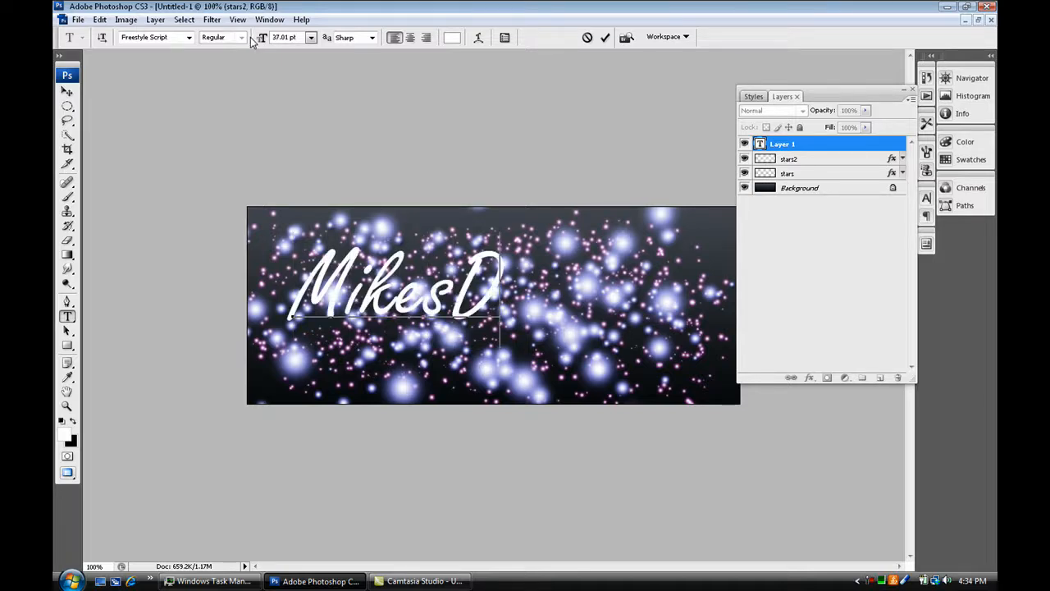
{"action": "type", "text": "esigns"}
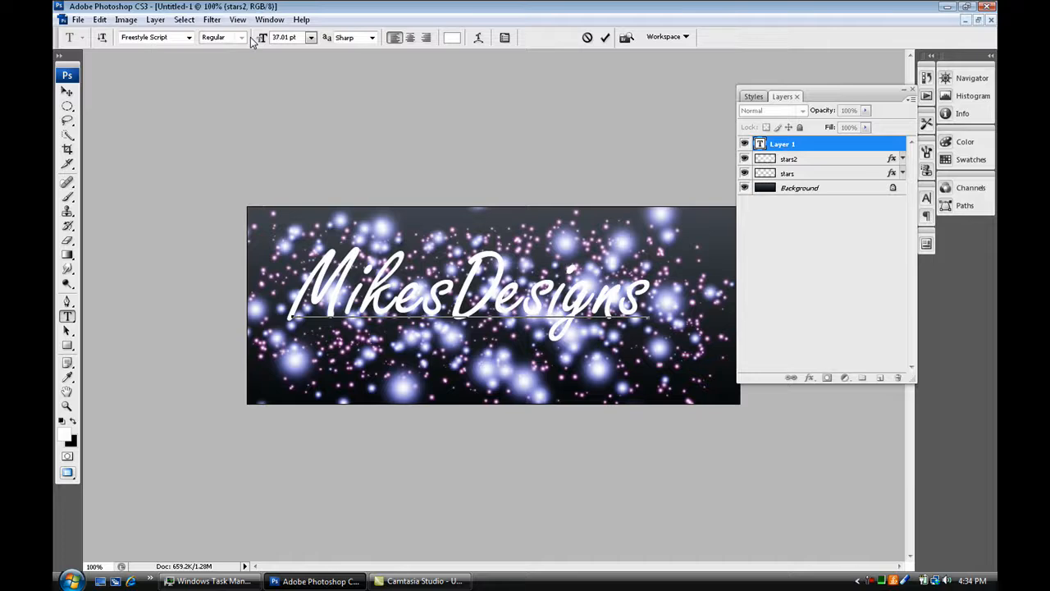
{"action": "key", "text": "ctrl+Return"}
{"action": "left_click", "coordinate": [69, 90]}
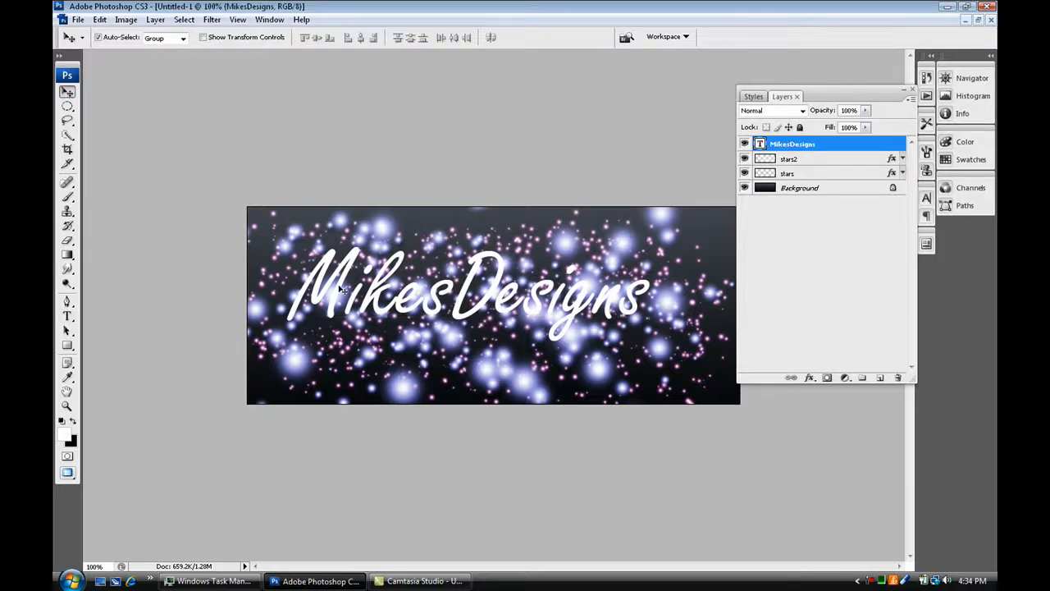
{"action": "left_click_drag", "start_coordinate": [342, 288], "coordinate": [374, 300]}
- Apply a preset style with a gold gradient to the MikesDesigns text layer
{"action": "left_click", "coordinate": [753, 96]}
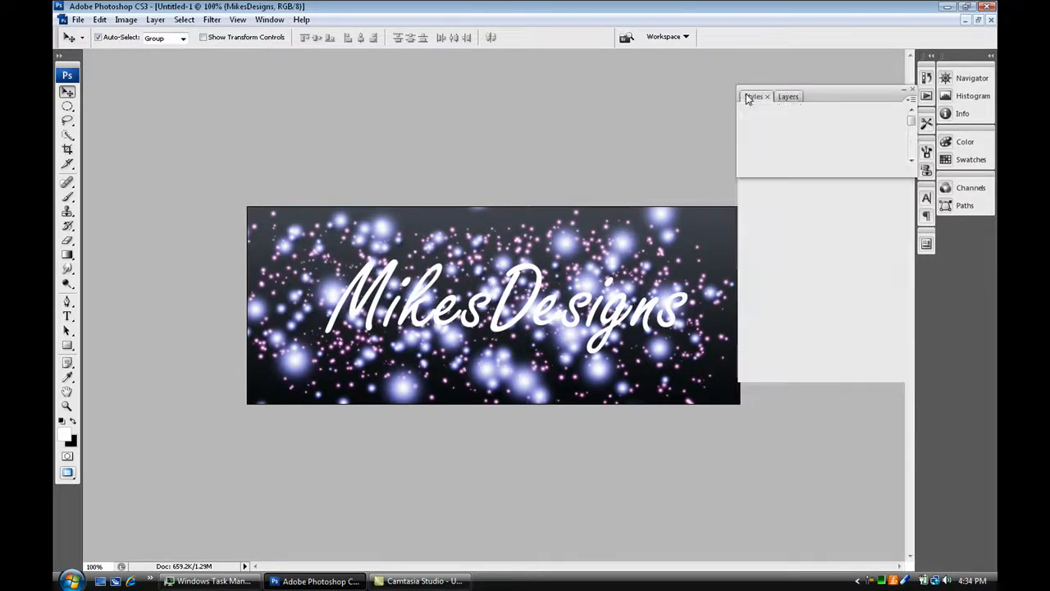
{"action": "left_click", "coordinate": [769, 115]}
{"action": "left_click", "coordinate": [789, 97]}
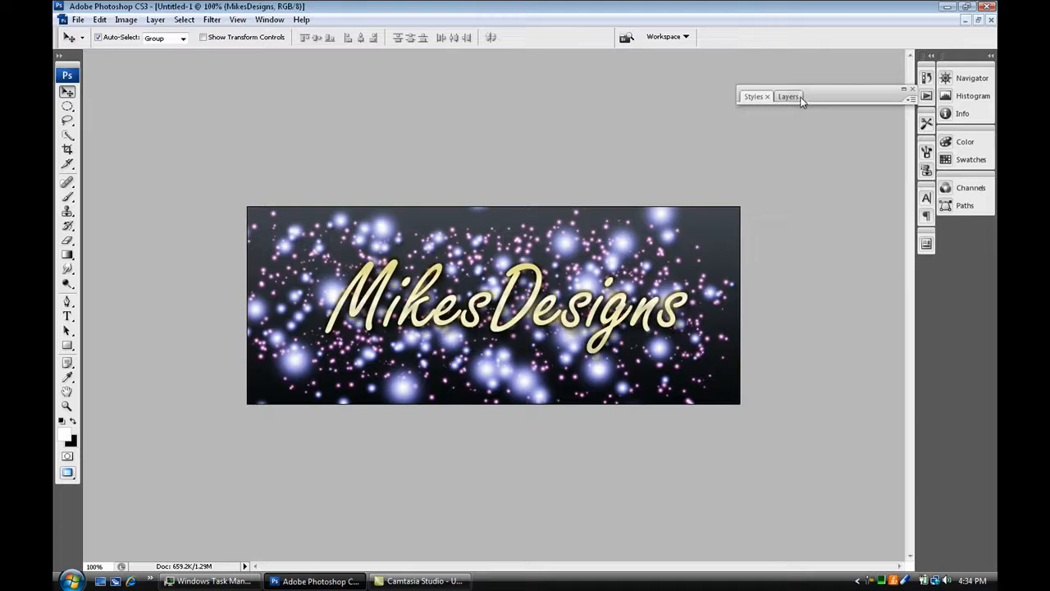
- Add a black 3 px outside Stroke to the MikesDesigns text layer and apply the layer style
{"action": "double_click", "coordinate": [821, 145]}
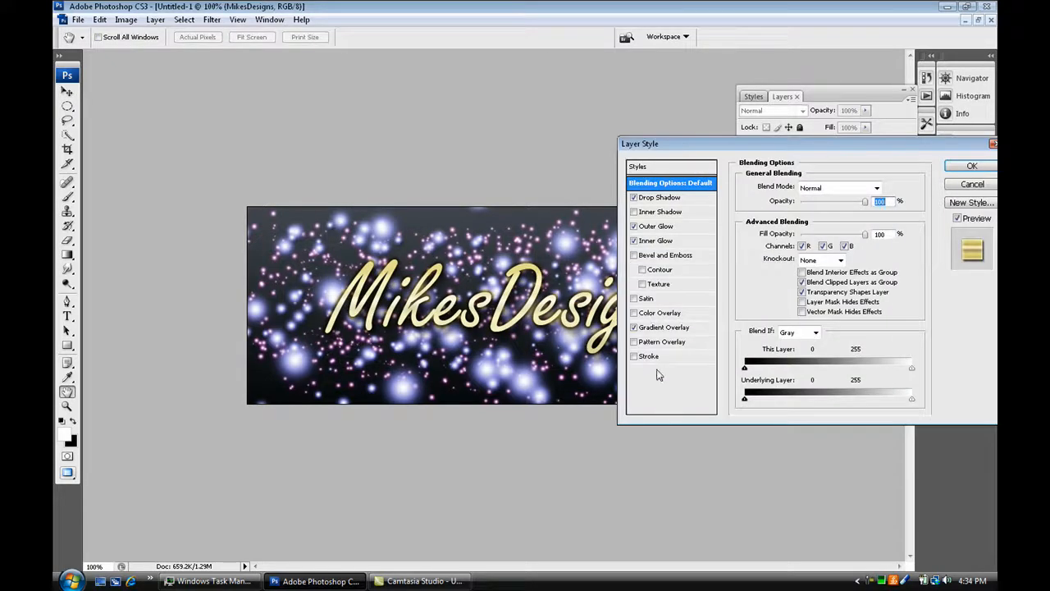
{"action": "left_click", "coordinate": [647, 357]}
{"action": "left_click", "coordinate": [775, 282]}
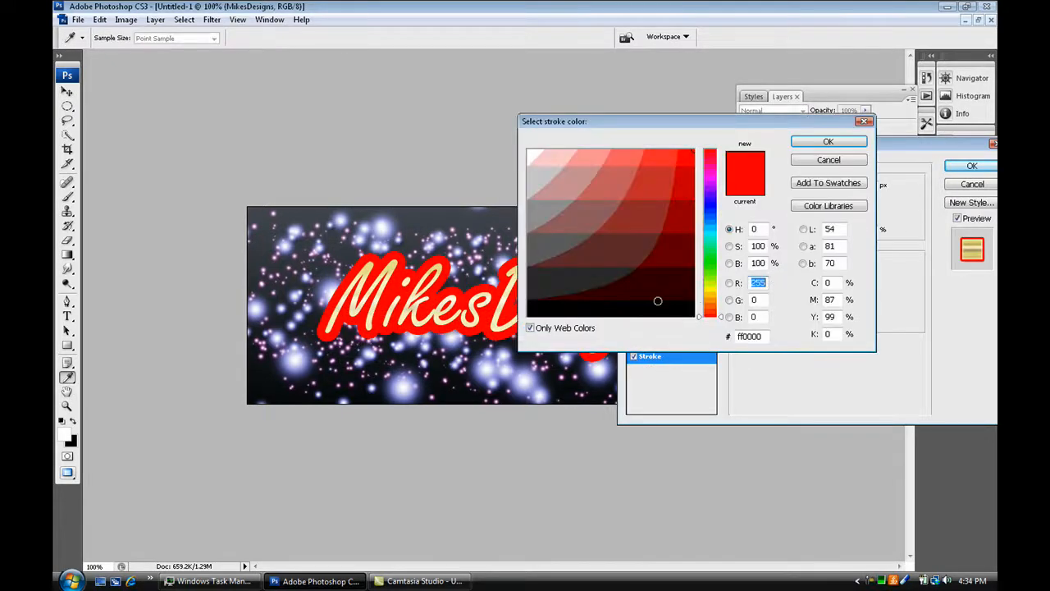
{"action": "left_click", "coordinate": [658, 312]}
{"action": "left_click", "coordinate": [827, 141]}
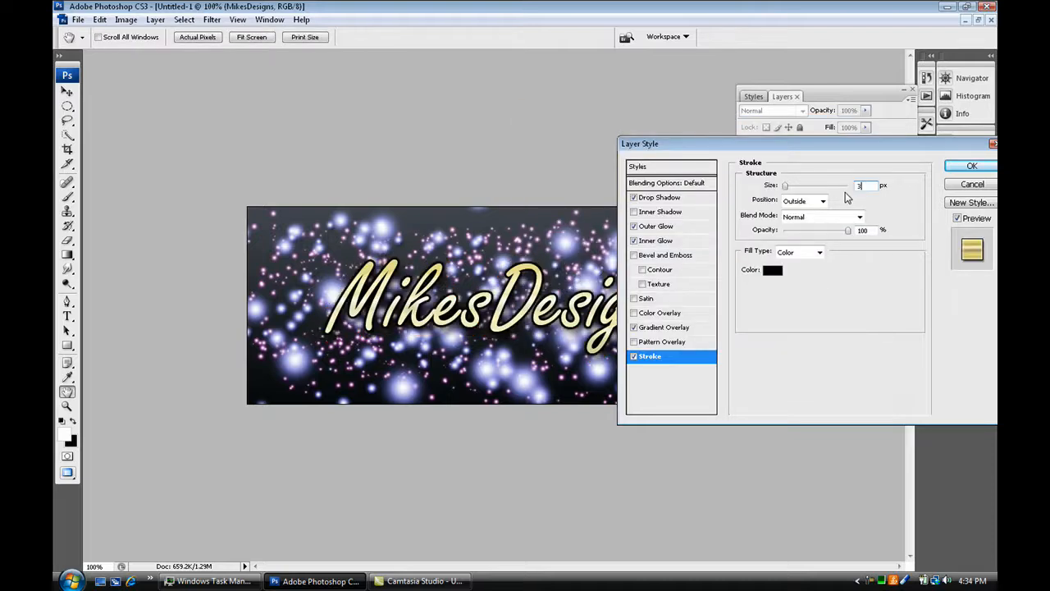
{"action": "left_click", "coordinate": [635, 241]}
{"action": "left_click", "coordinate": [970, 167]}
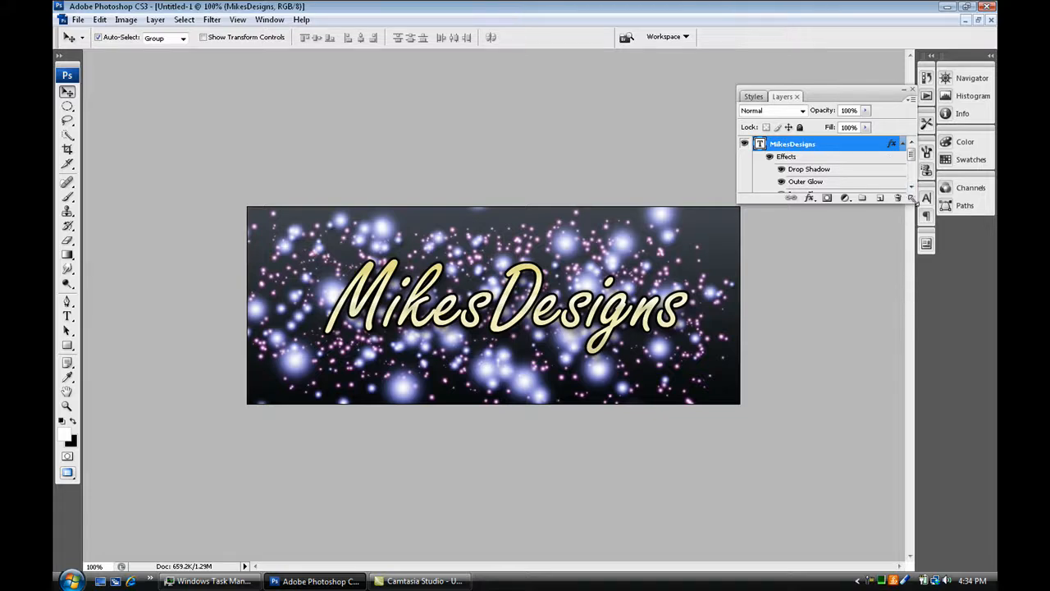
- Duplicate the MikesDesigns text layer and remove all layer effects from the original below the copy
{"action": "left_click_drag", "start_coordinate": [912, 200], "coordinate": [900, 323]}
{"action": "key", "text": "ctrl+j"}
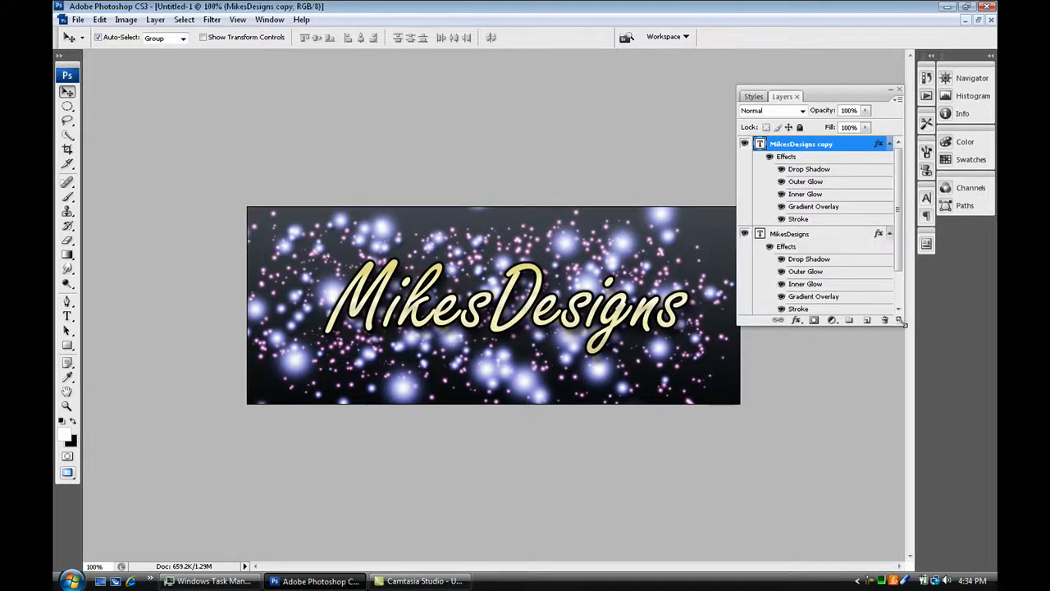
{"action": "left_click", "coordinate": [877, 234]}
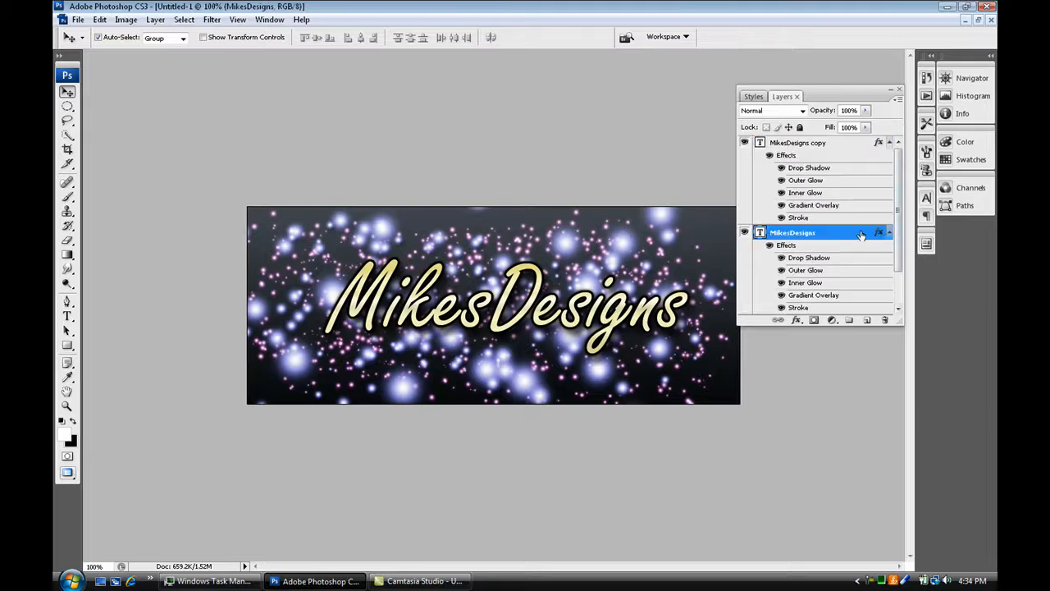
{"action": "left_click_drag", "start_coordinate": [898, 228], "coordinate": [897, 210]}
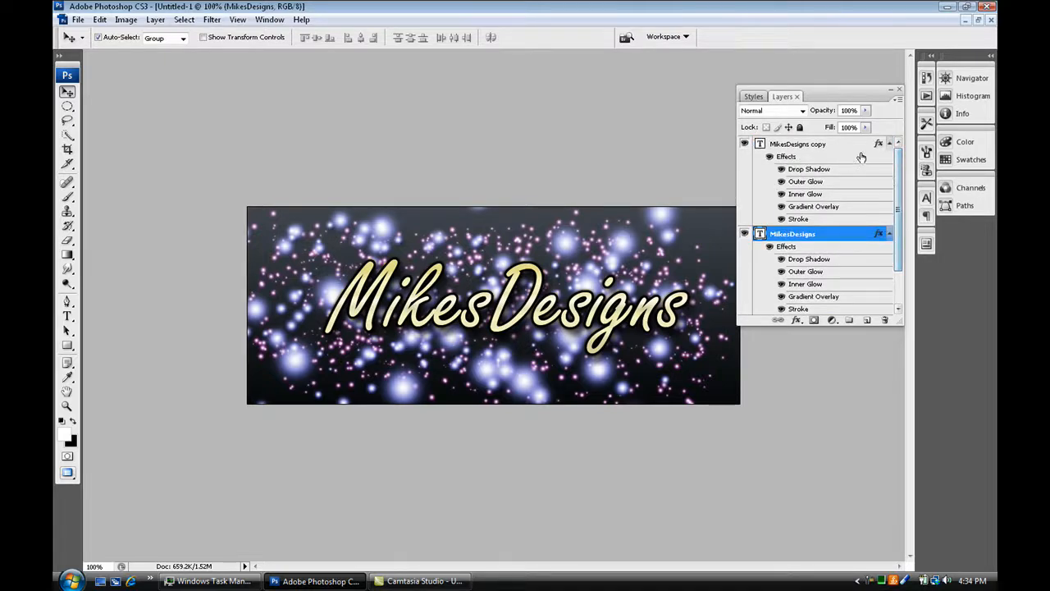
{"action": "left_click", "coordinate": [890, 156]}
{"action": "left_click", "coordinate": [888, 145]}
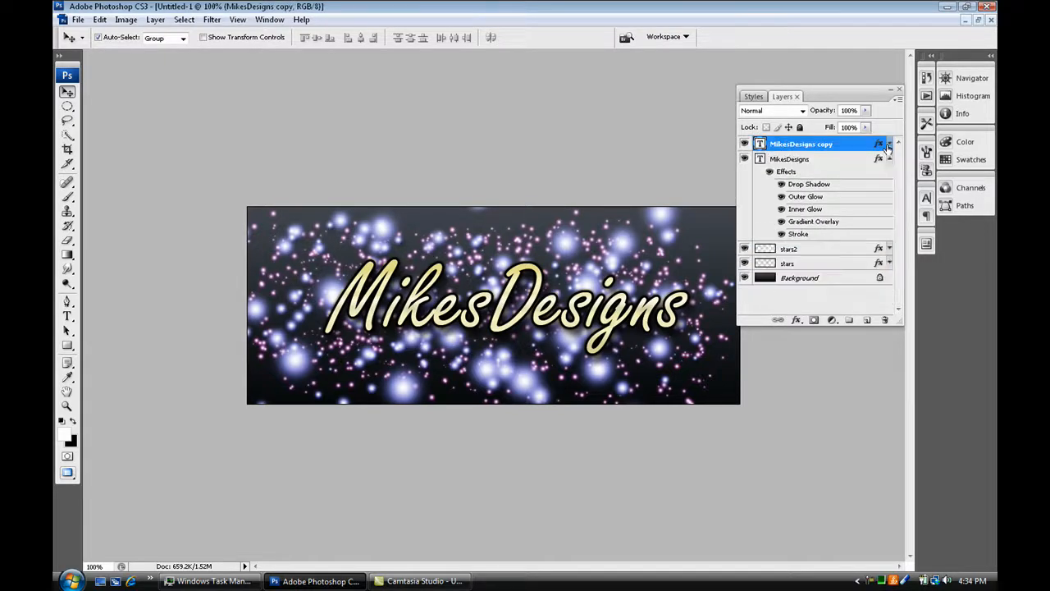
{"action": "left_click", "coordinate": [871, 161]}
{"action": "left_click", "coordinate": [889, 158]}
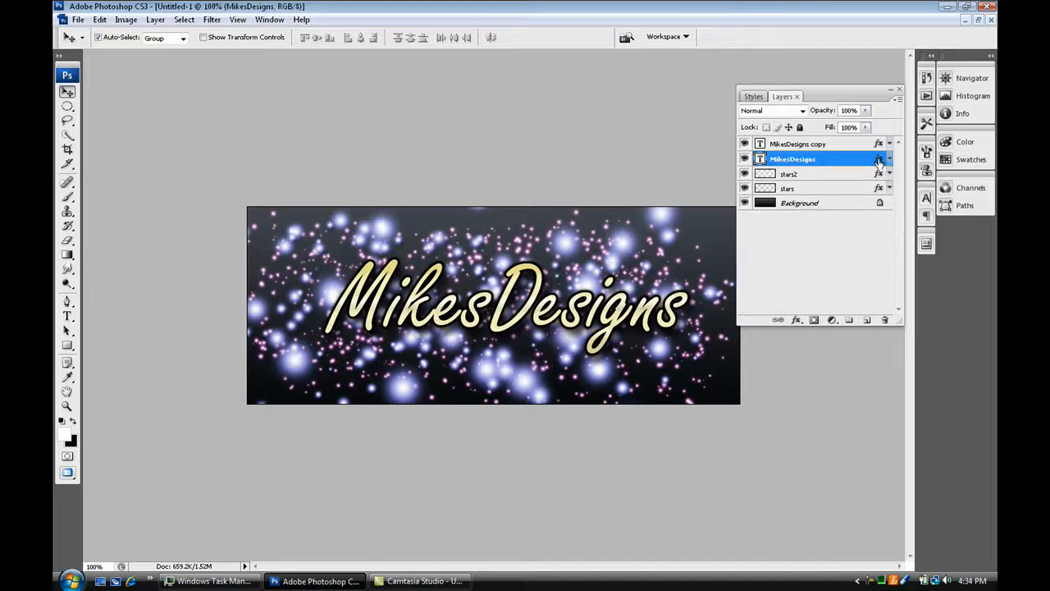
{"action": "left_click_drag", "start_coordinate": [878, 159], "coordinate": [884, 319]}
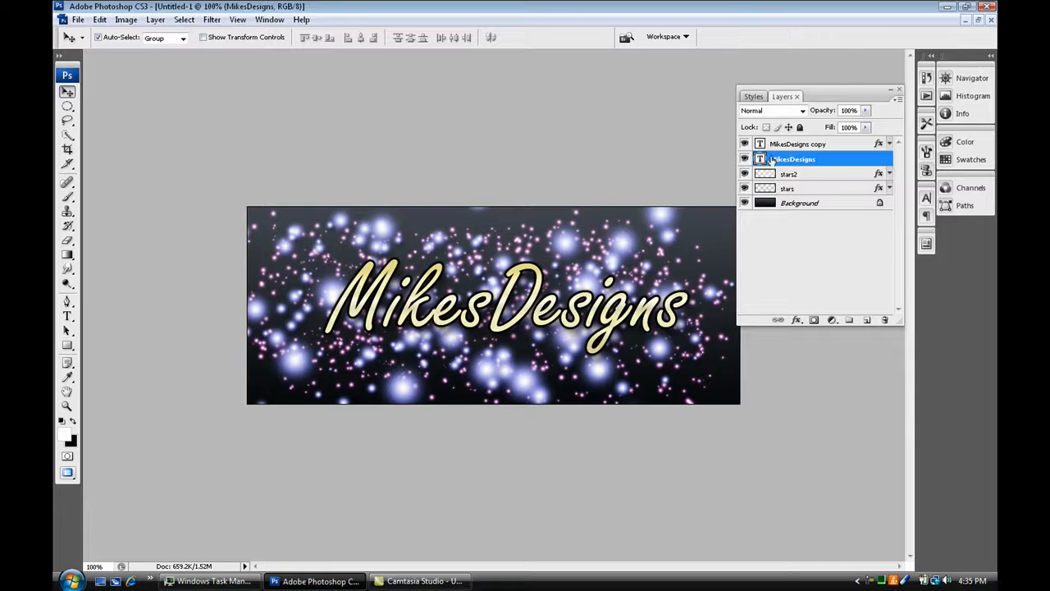
- Rasterize the original MikesDesigns layer and add 40.09% uniform, monochromatic noise to it
{"action": "left_click", "coordinate": [212, 18]}
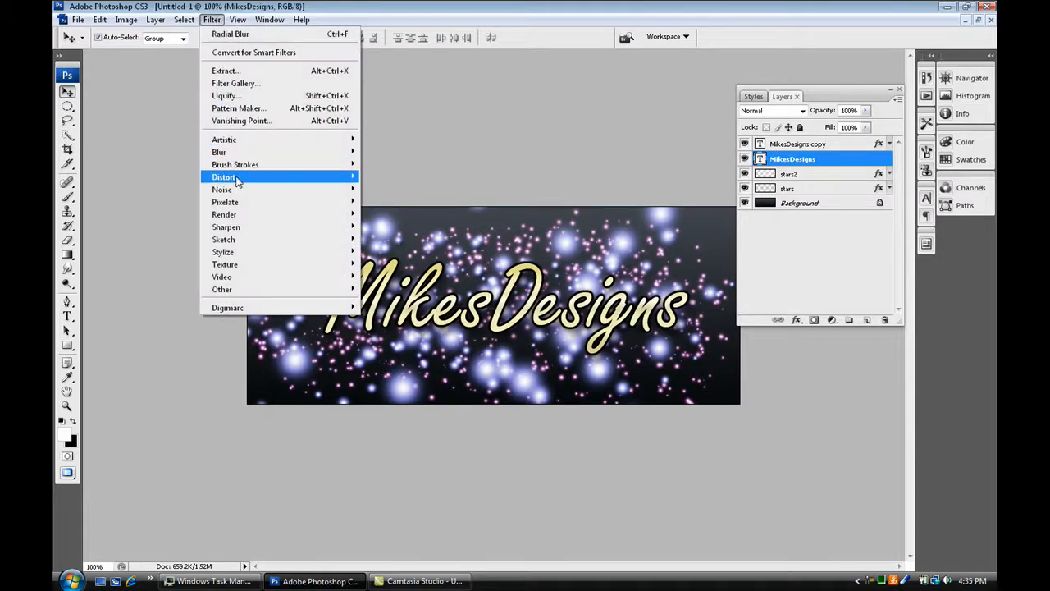
{"action": "mouse_move", "coordinate": [238, 193]}
{"action": "left_click", "coordinate": [379, 192]}
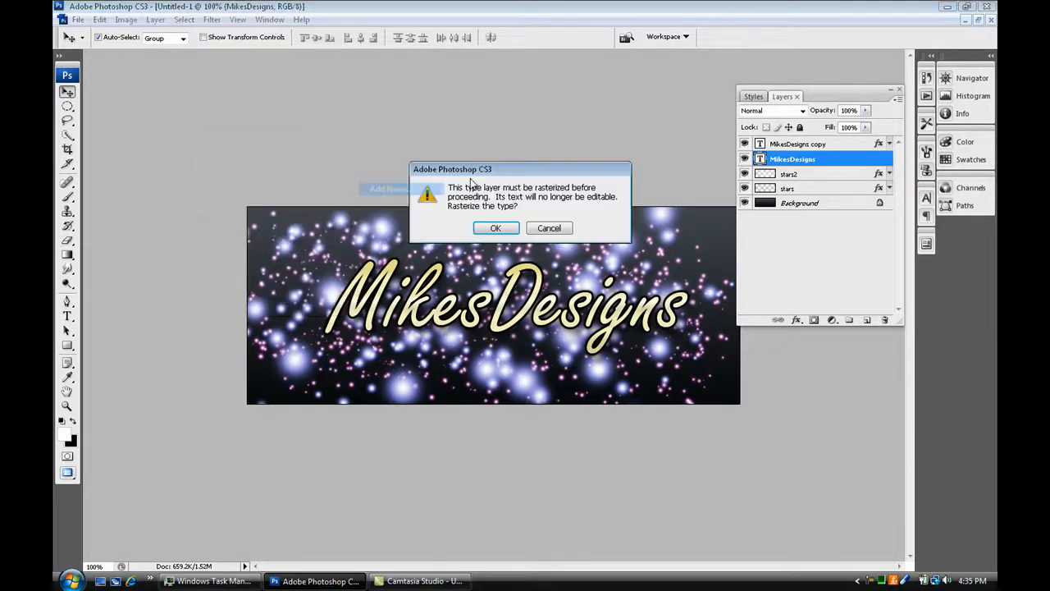
{"action": "left_click", "coordinate": [497, 230]}
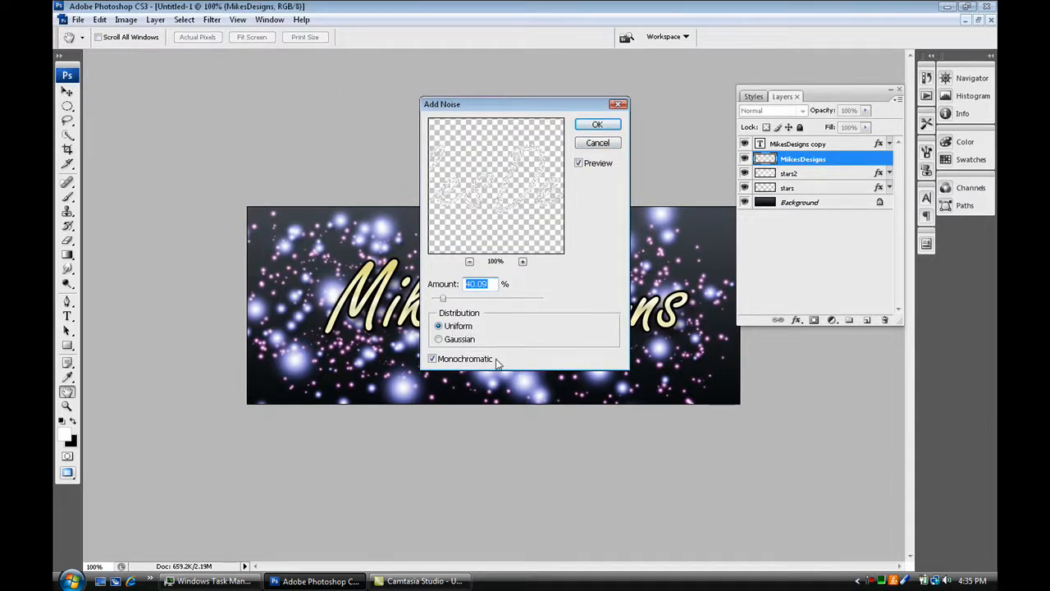
{"action": "left_click", "coordinate": [596, 125]}
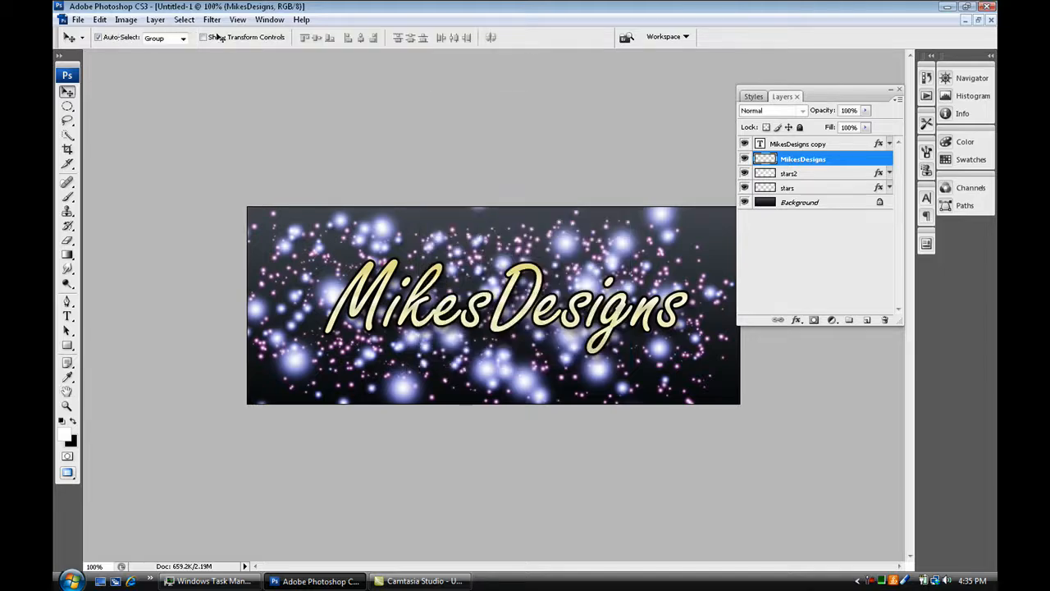
- Apply a Radial Blur to the rasterized MikesDesigns layer with amount 100, Zoom method and Best quality
{"action": "left_click", "coordinate": [234, 20]}
{"action": "mouse_move", "coordinate": [212, 20]}
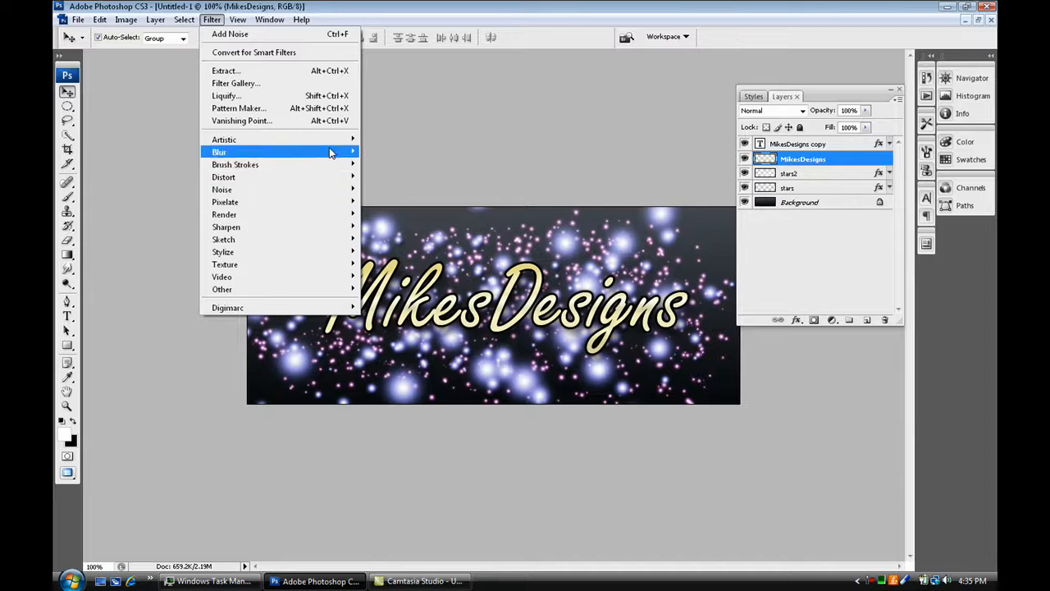
{"action": "mouse_move", "coordinate": [349, 152]}
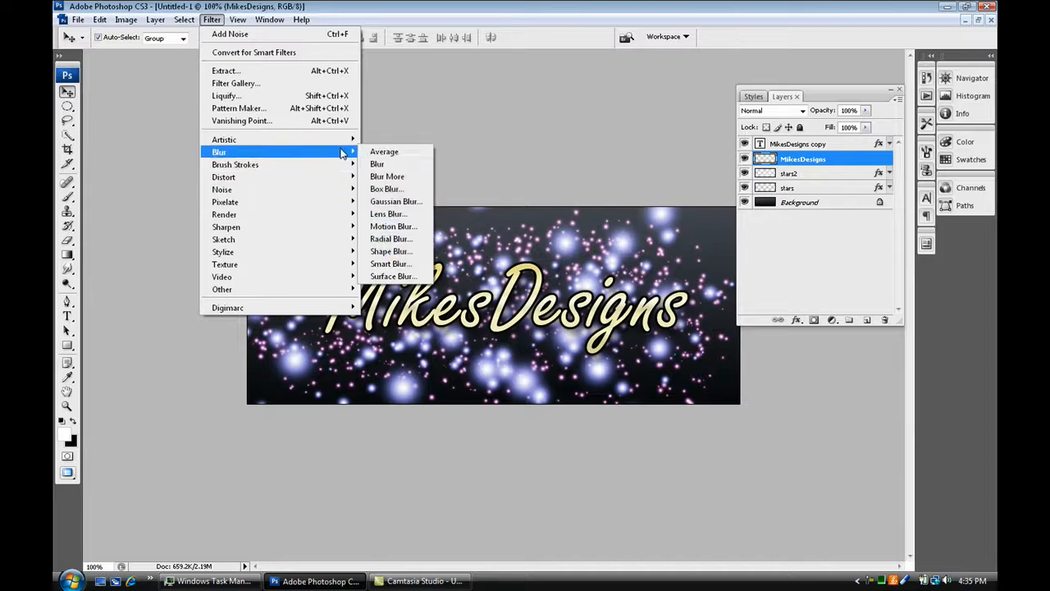
{"action": "left_click", "coordinate": [389, 239]}
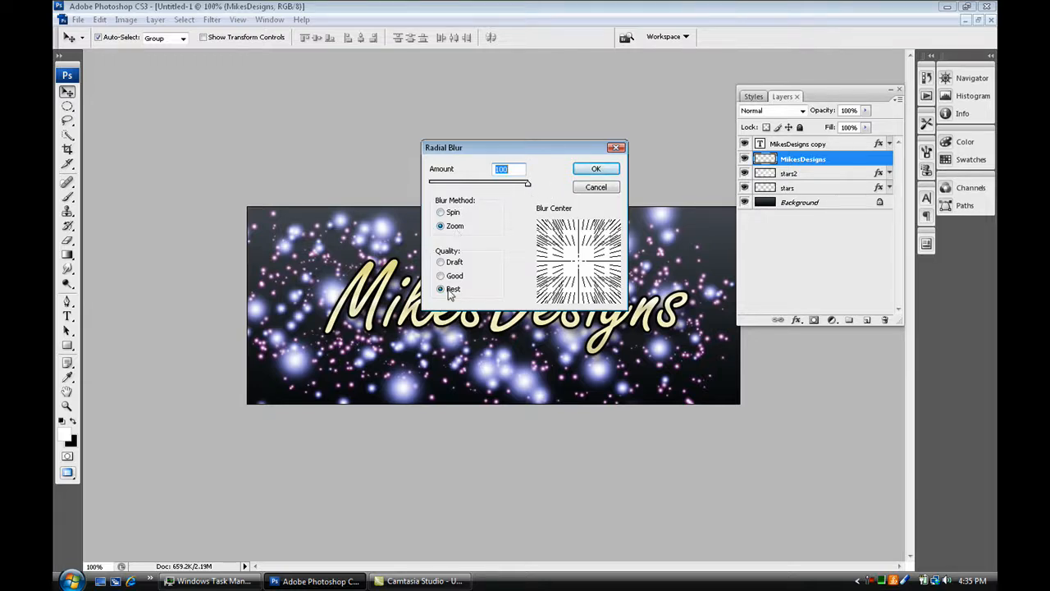
{"action": "left_click", "coordinate": [601, 169]}
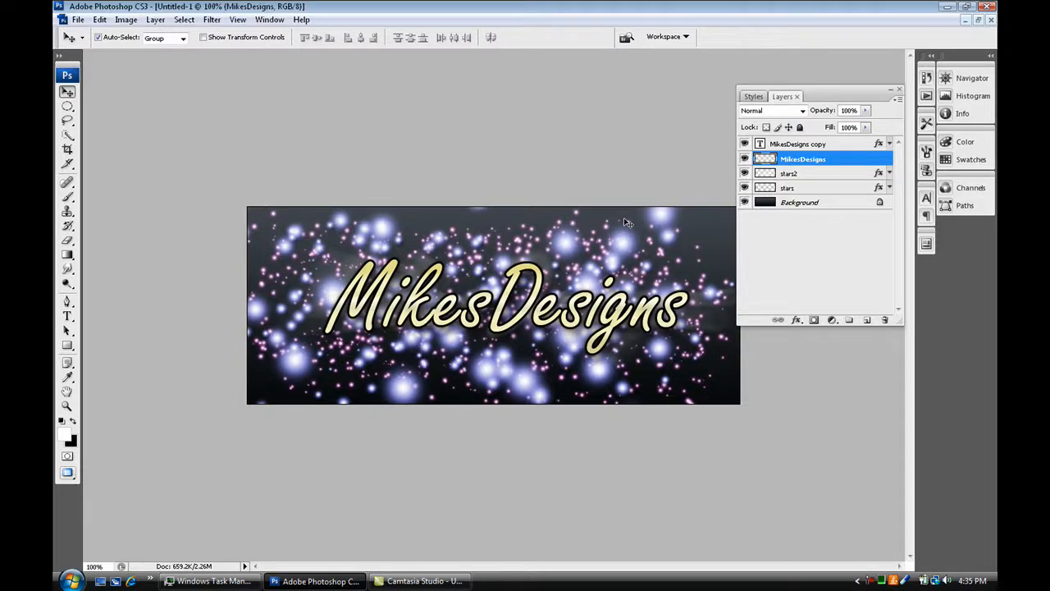
- Try three duplicates of the blurred MikesDesigns layer and delete them again
{"action": "key", "text": "ctrl+j"}
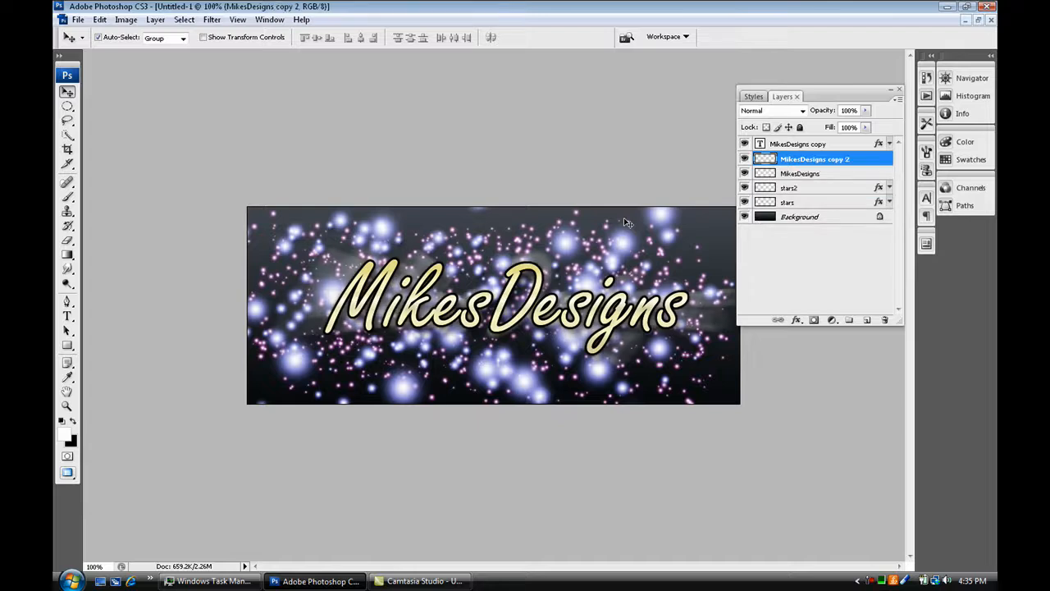
{"action": "key", "text": "ctrl+j"}
{"action": "key", "text": "ctrl+j"}
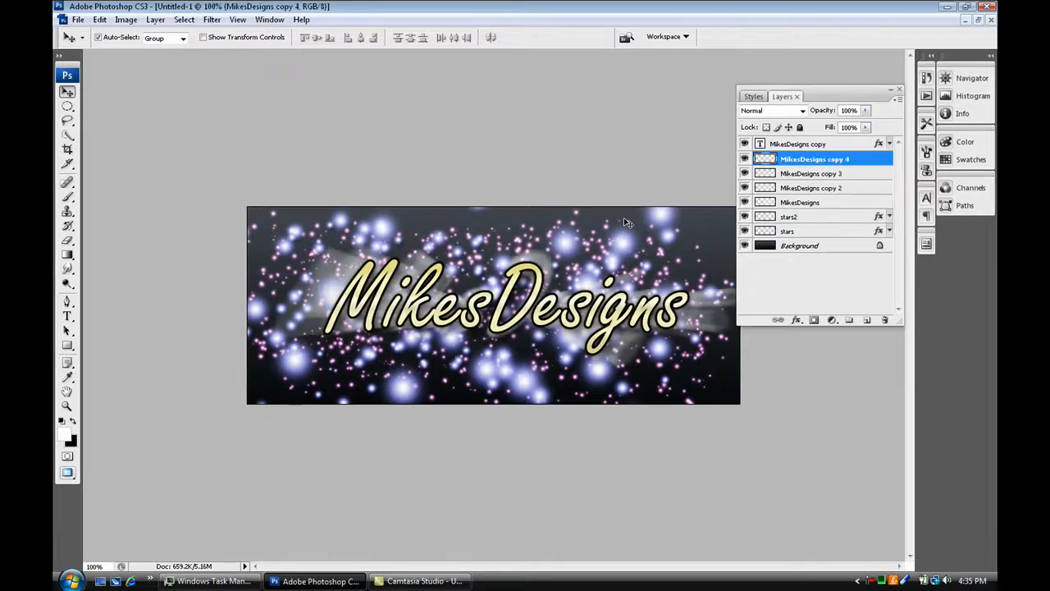
{"action": "left_click", "coordinate": [828, 188], "text": "shift"}
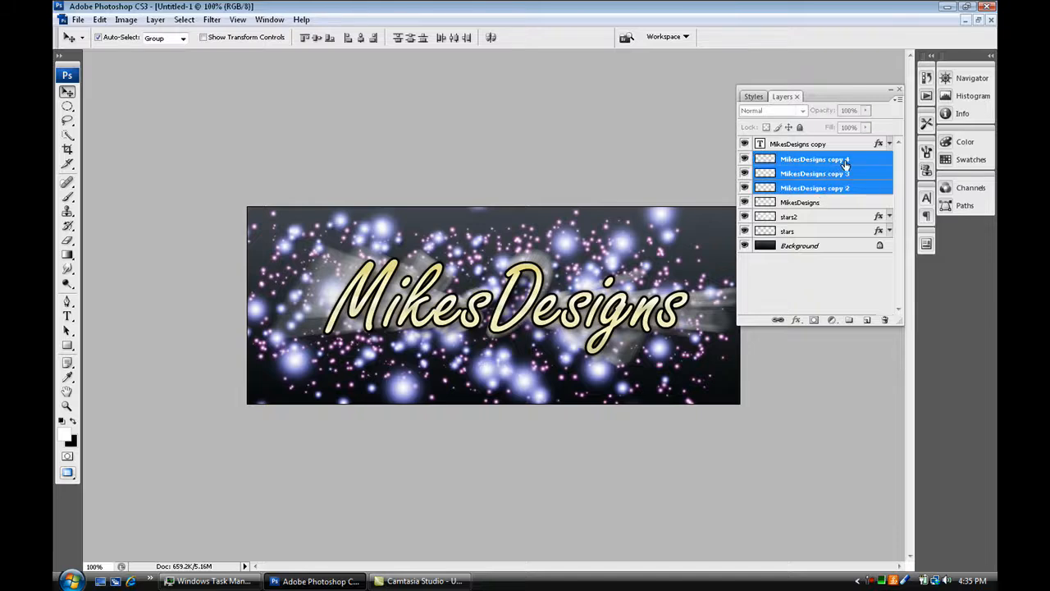
{"action": "left_click_drag", "start_coordinate": [843, 166], "coordinate": [886, 319]}
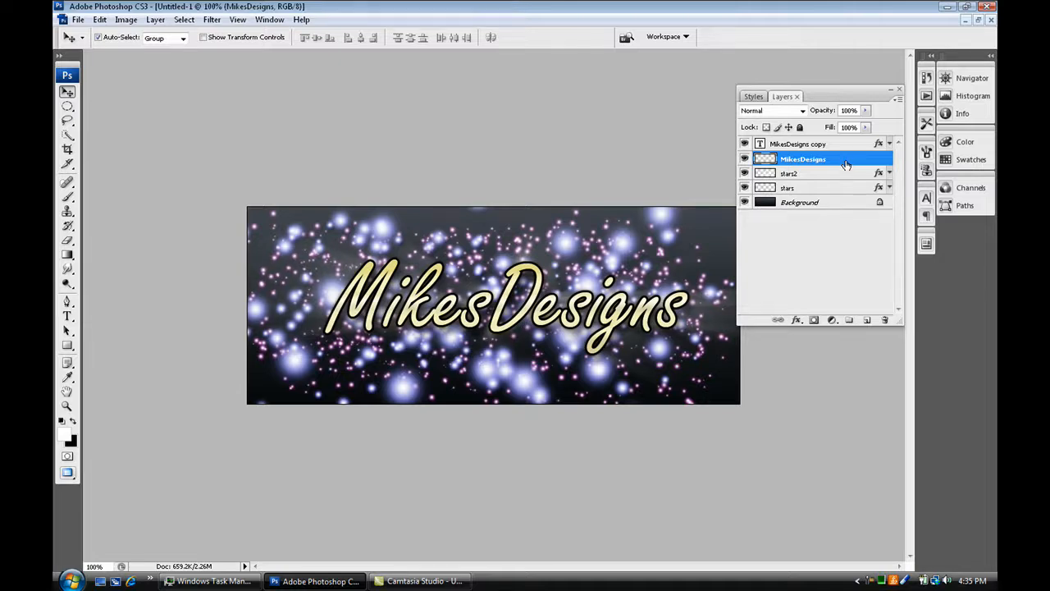
- Duplicate the blurred MikesDesigns layer four times to strengthen the light rays, and collapse the layer list
{"action": "key", "text": "ctrl+j"}
{"action": "key", "text": "ctrl+j"}
{"action": "key", "text": "ctrl+j"}
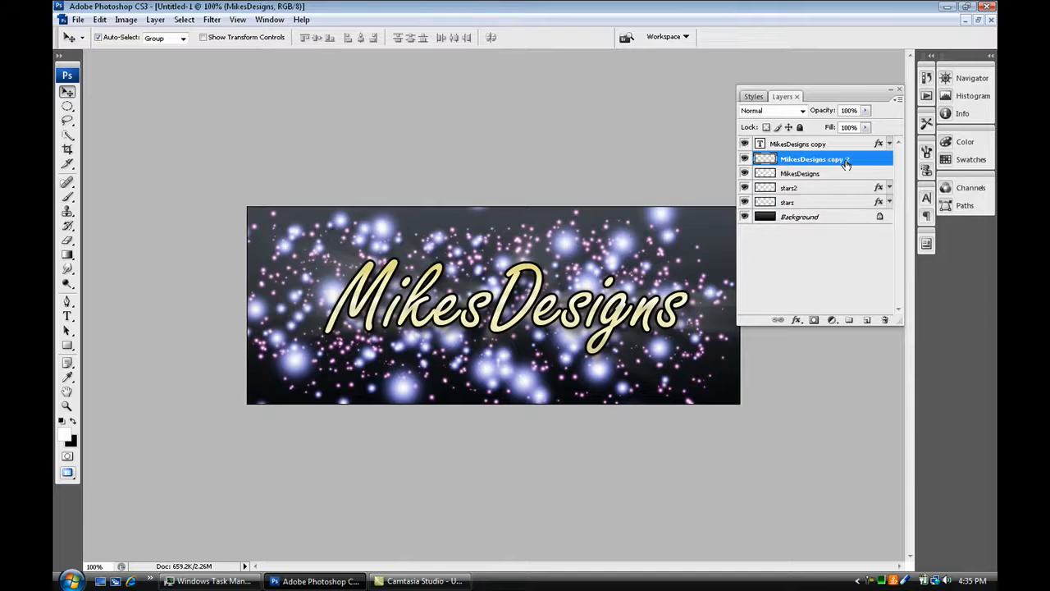
{"action": "key", "text": "ctrl+j"}
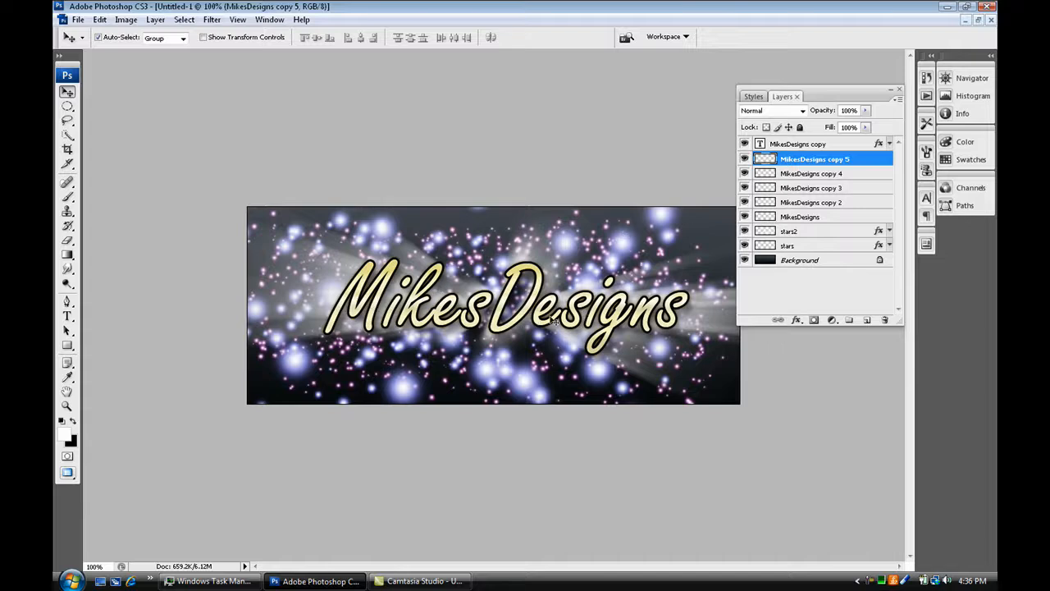
{"action": "double_click", "coordinate": [850, 98]}
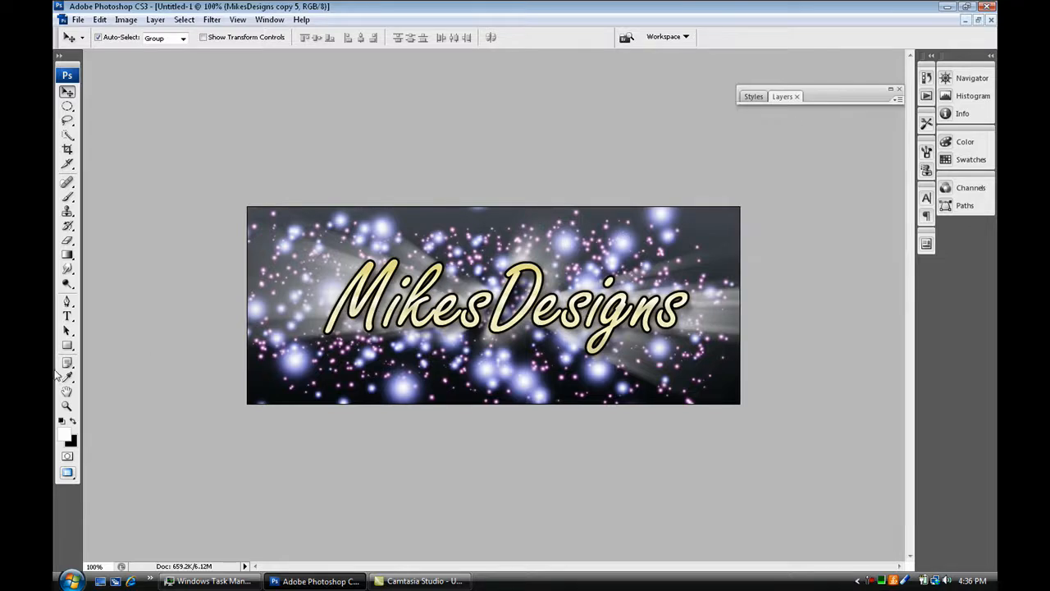
- Create a new layer and draw a wavy open path with the Pen tool beneath the MikesDesigns title
{"action": "left_click", "coordinate": [67, 301]}
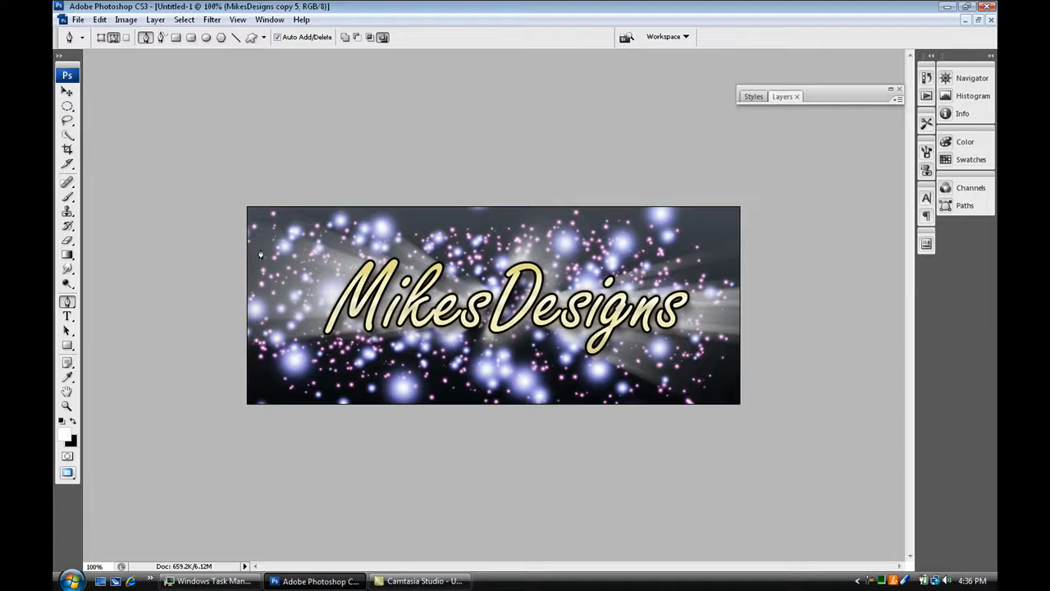
{"action": "key", "text": "ctrl+shift+n"}
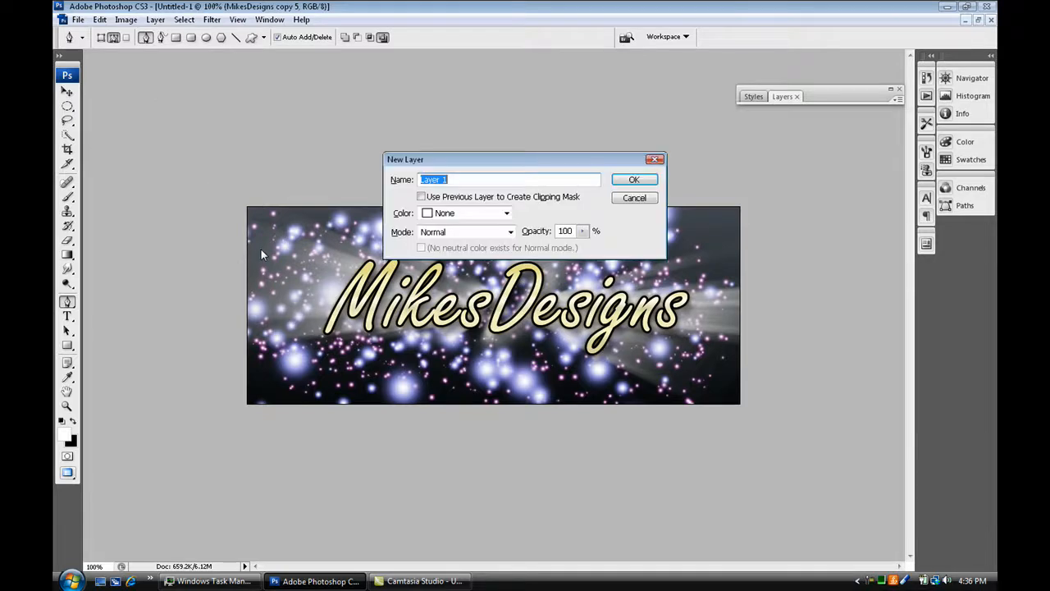
{"action": "key", "text": "Return"}
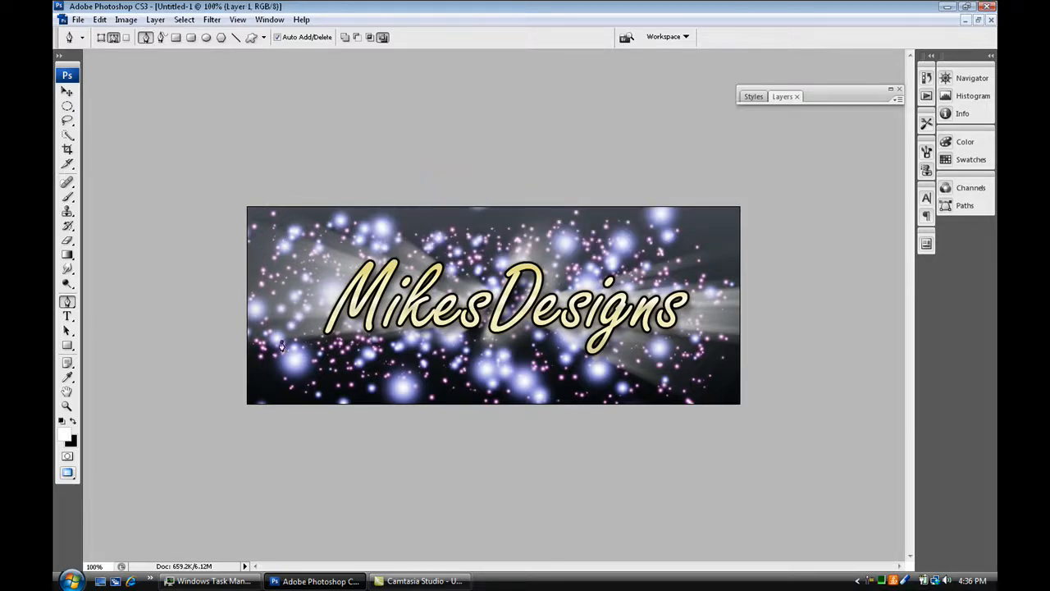
{"action": "left_click_drag", "start_coordinate": [346, 361], "coordinate": [700, 323]}
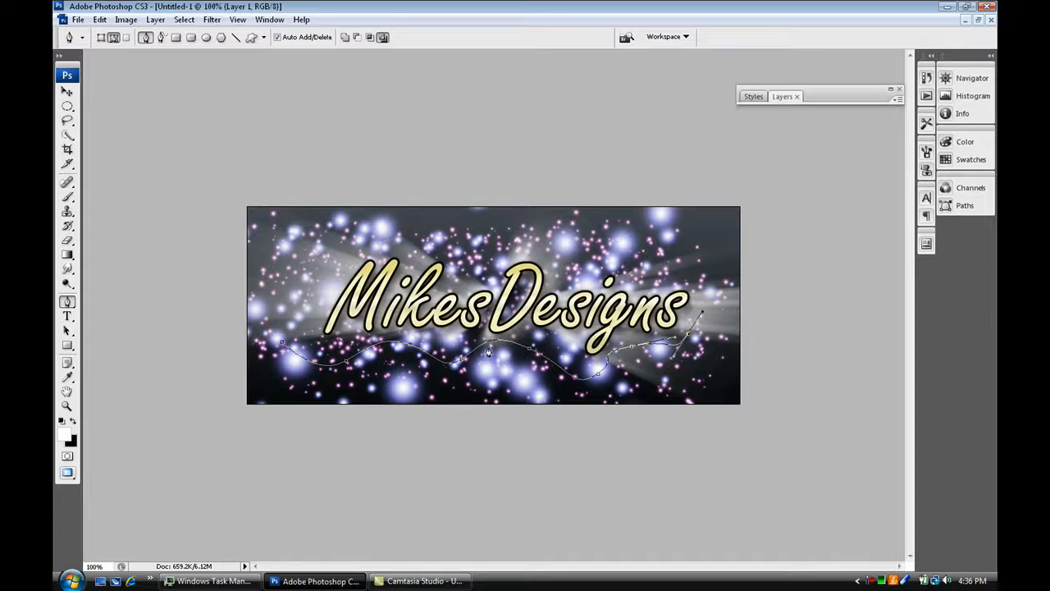
- Set the Brush tool to the soft round 13 px brush with 0% hardness
{"action": "left_click", "coordinate": [67, 197]}
{"action": "left_click", "coordinate": [139, 37]}
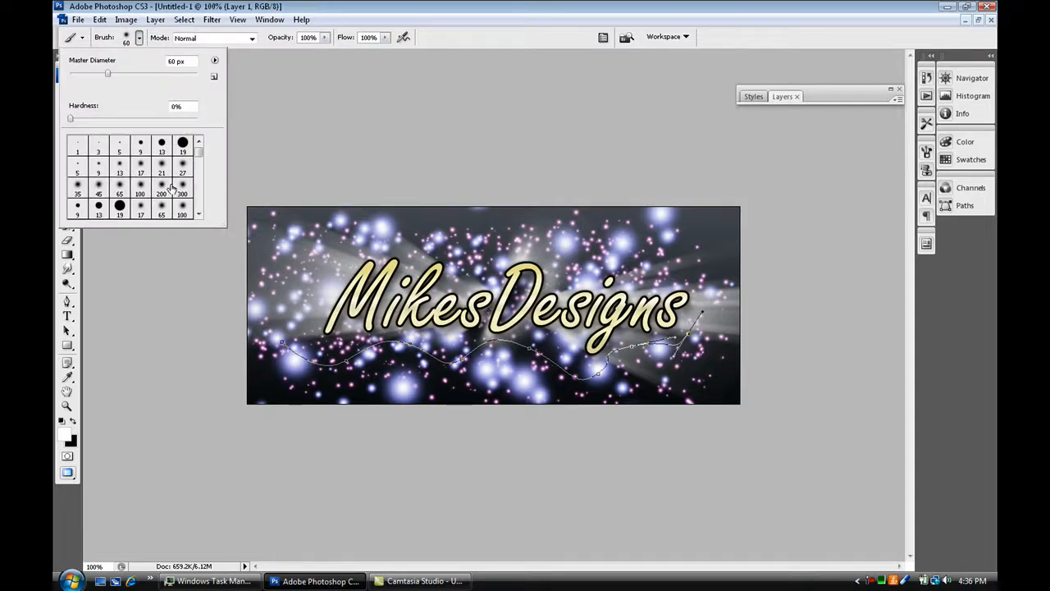
{"action": "left_click", "coordinate": [120, 168]}
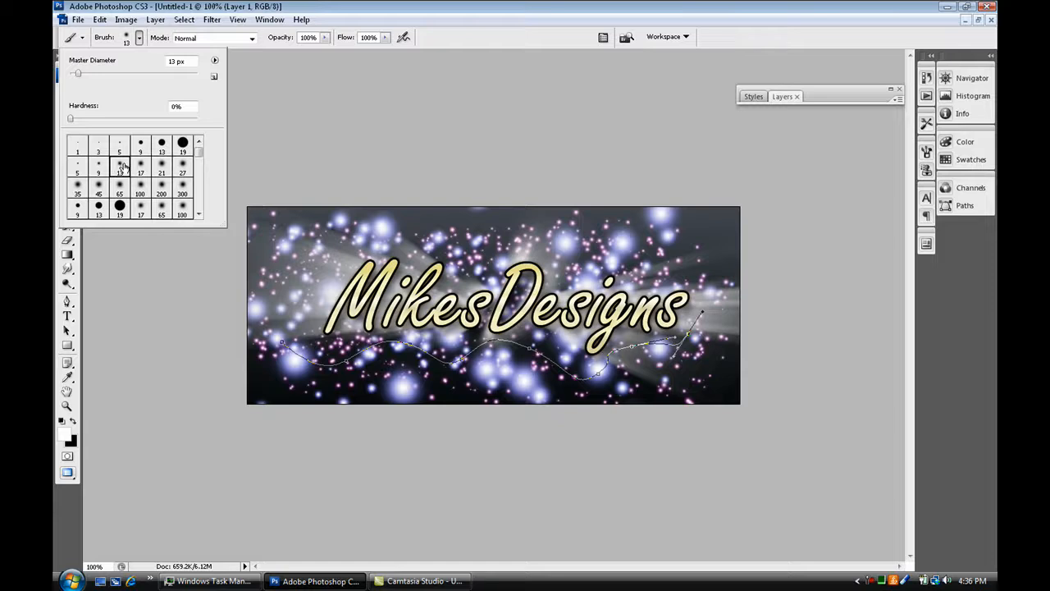
{"action": "left_click", "coordinate": [369, 18]}
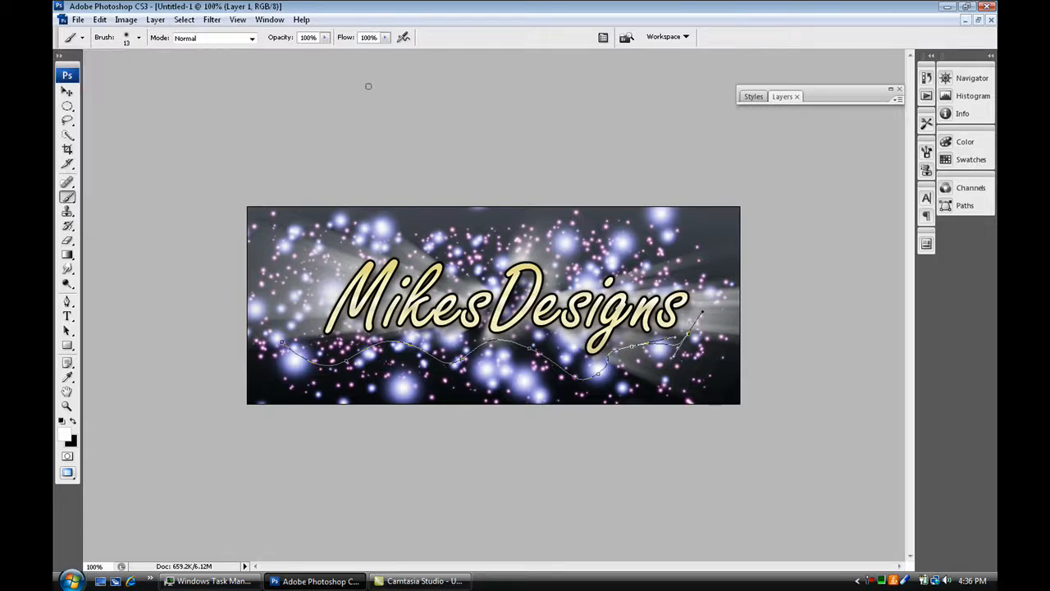
- Stroke the wavy path with the Brush and Simulate Pressure enabled
{"action": "left_click", "coordinate": [67, 301]}
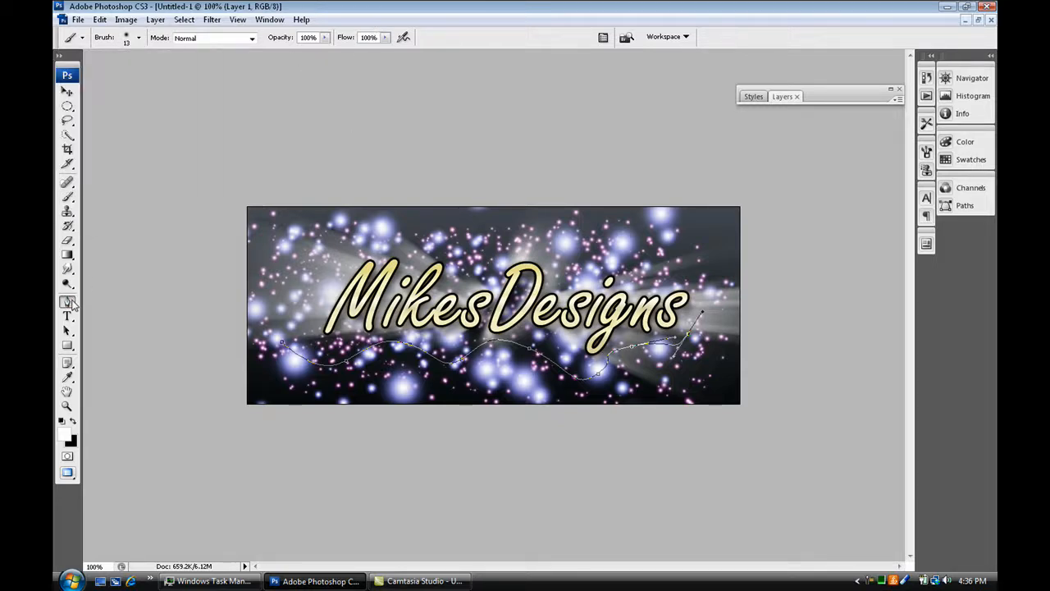
{"action": "right_click", "coordinate": [313, 370]}
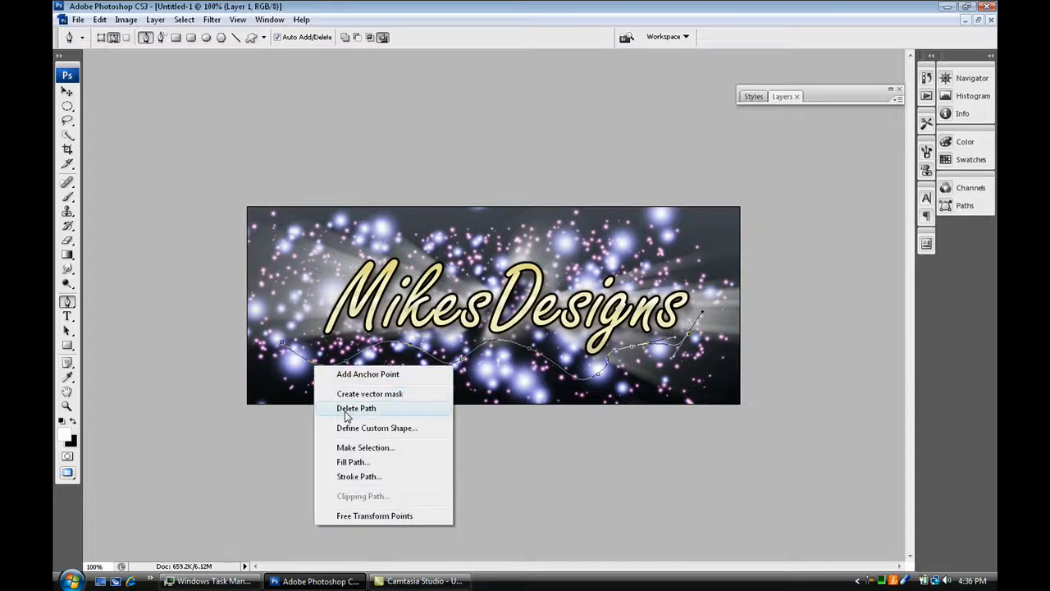
{"action": "left_click", "coordinate": [358, 476]}
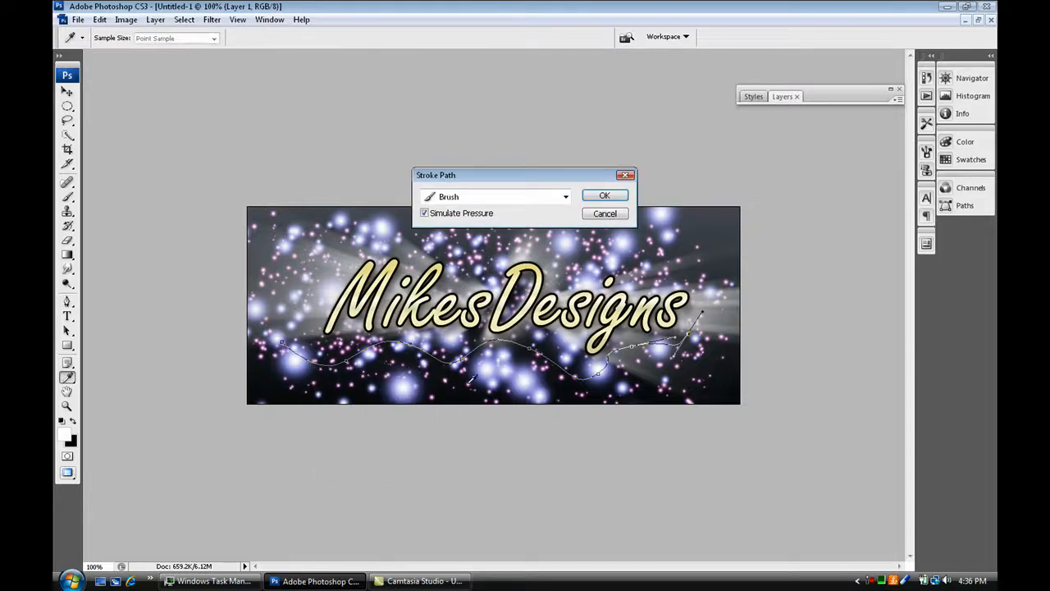
{"action": "left_click", "coordinate": [565, 196]}
{"action": "left_click", "coordinate": [530, 223]}
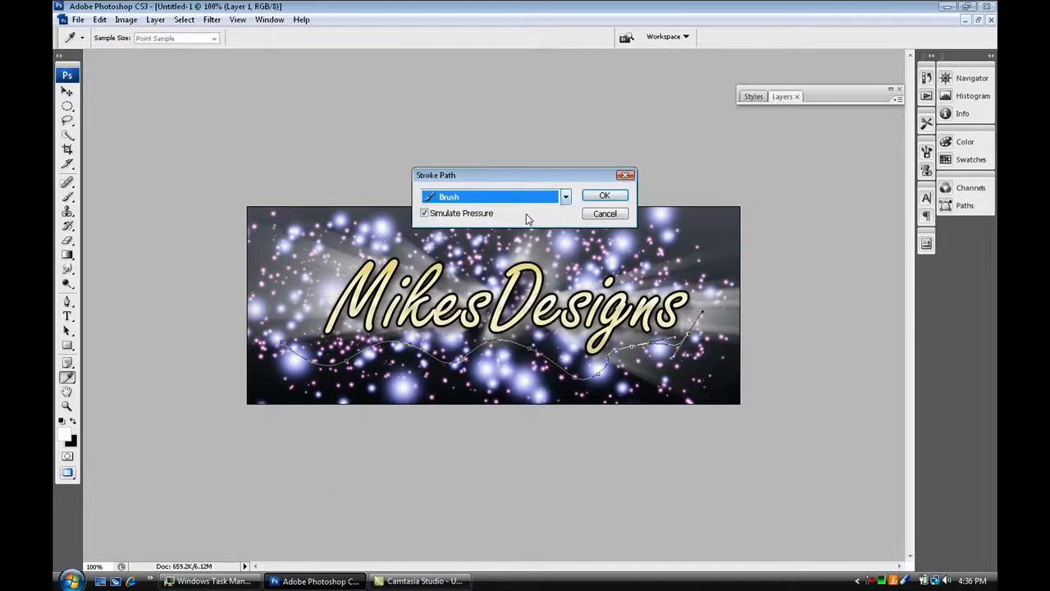
{"action": "left_click", "coordinate": [607, 196]}
- Delete the wavy path, keeping the white stroke, and return to the Move tool
{"action": "key", "text": "p"}
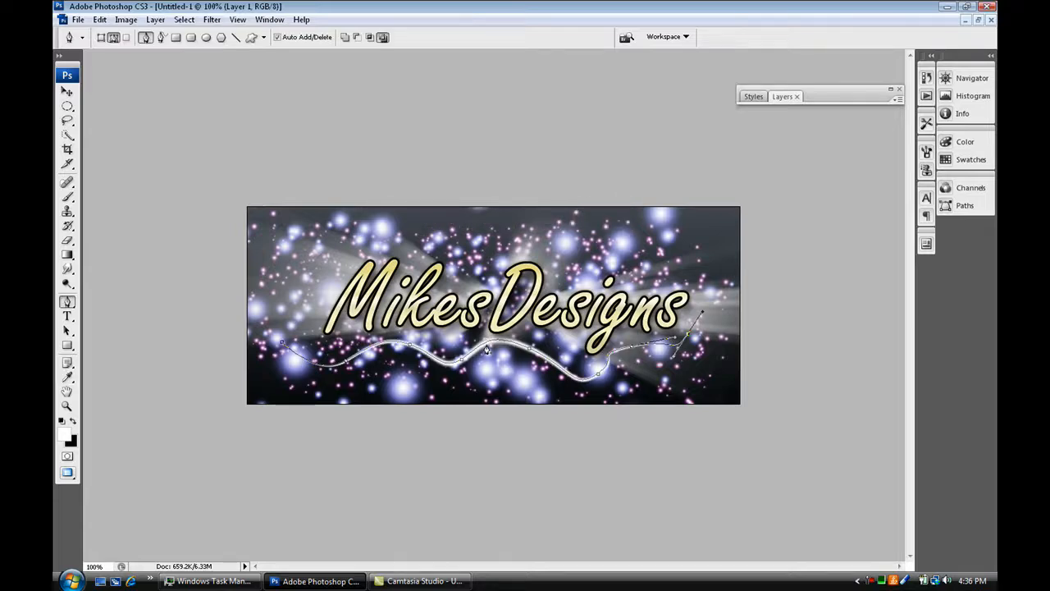
{"action": "right_click", "coordinate": [486, 349]}
{"action": "left_click", "coordinate": [538, 381]}
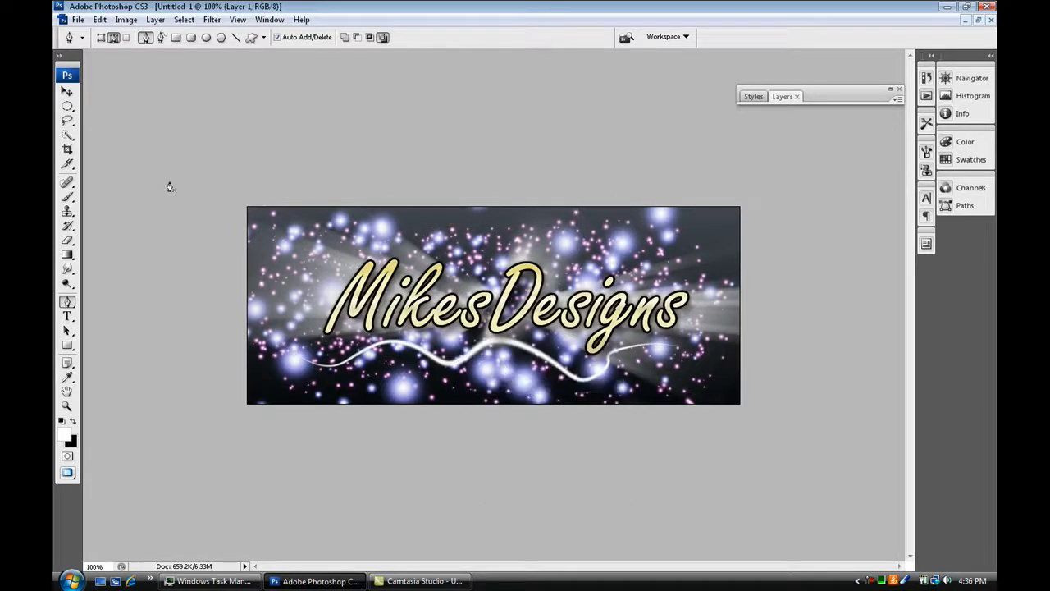
{"action": "key", "text": "v"}
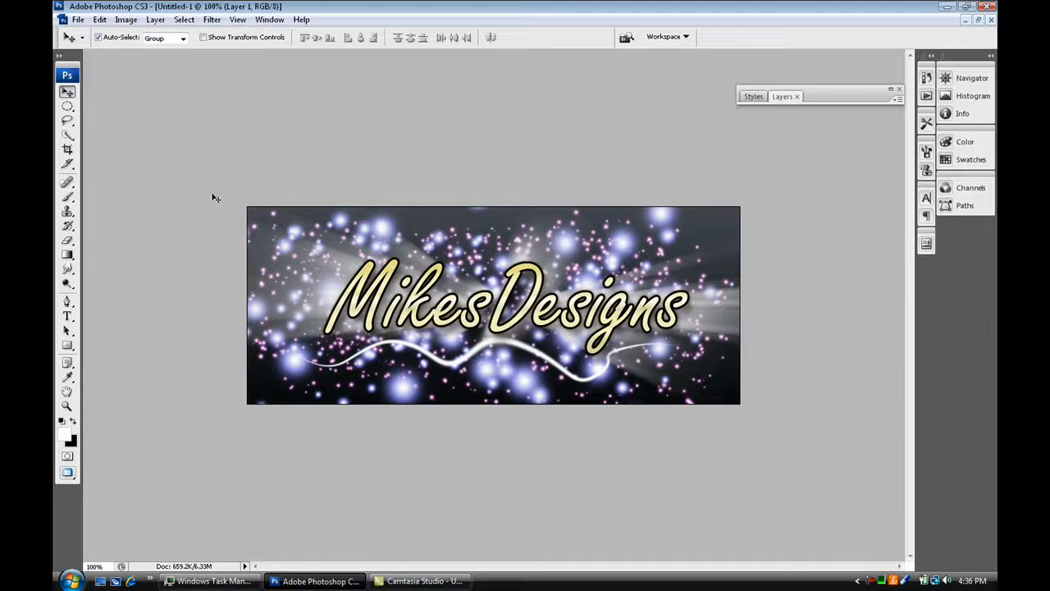
- Apply the title's gold layer style to the wavy line and collapse the style list
{"action": "left_click", "coordinate": [753, 96]}
{"action": "left_click", "coordinate": [769, 132]}
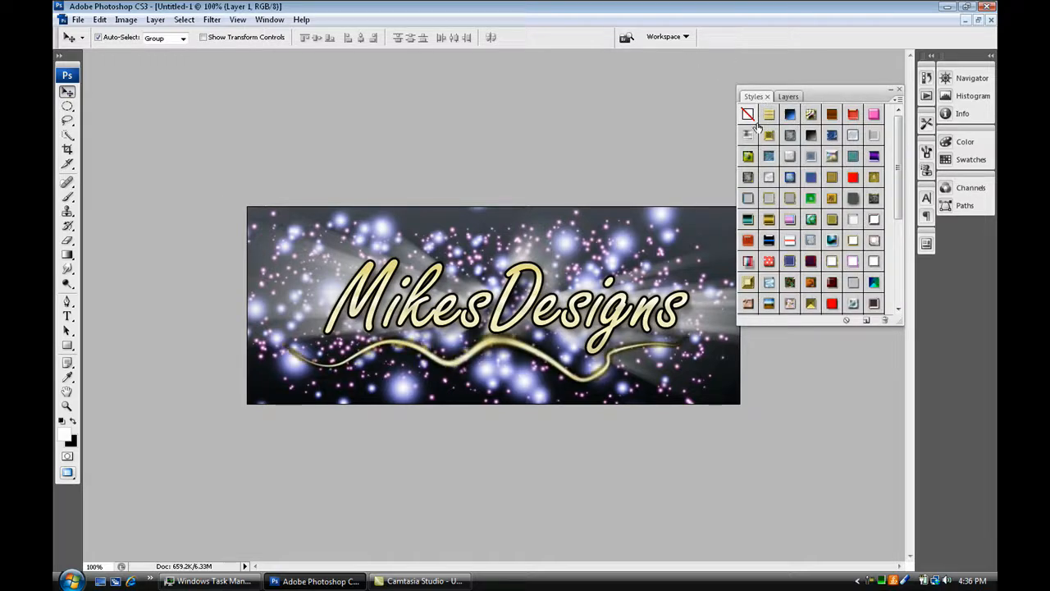
{"action": "double_click", "coordinate": [841, 96]}
- Open Layer 1's layer style at Gradient Overlay, and try switching Outer Glow off and on again
{"action": "left_click", "coordinate": [789, 97]}
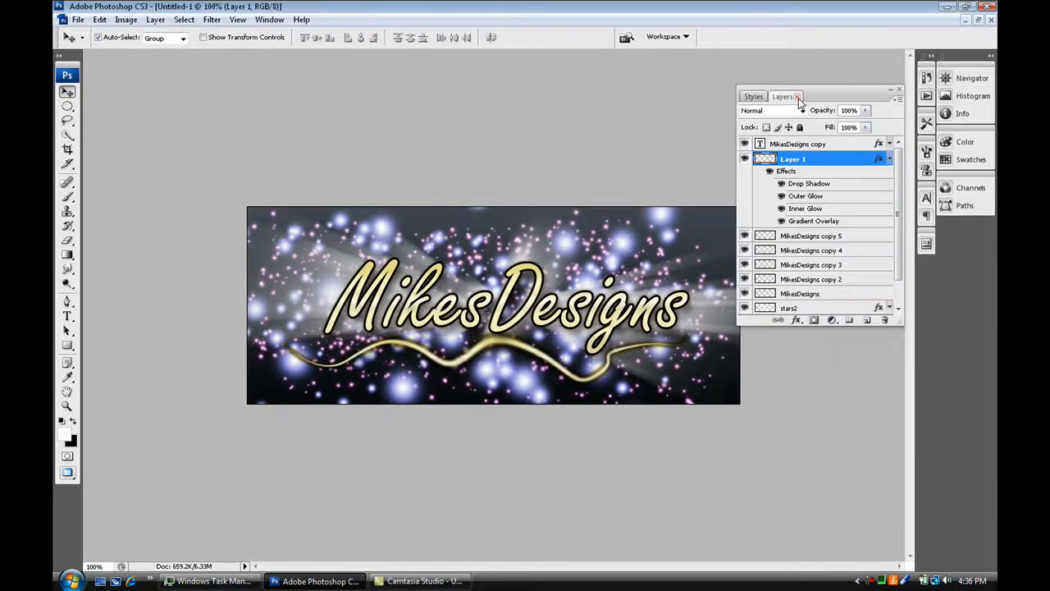
{"action": "key", "text": "h"}
{"action": "double_click", "coordinate": [840, 167]}
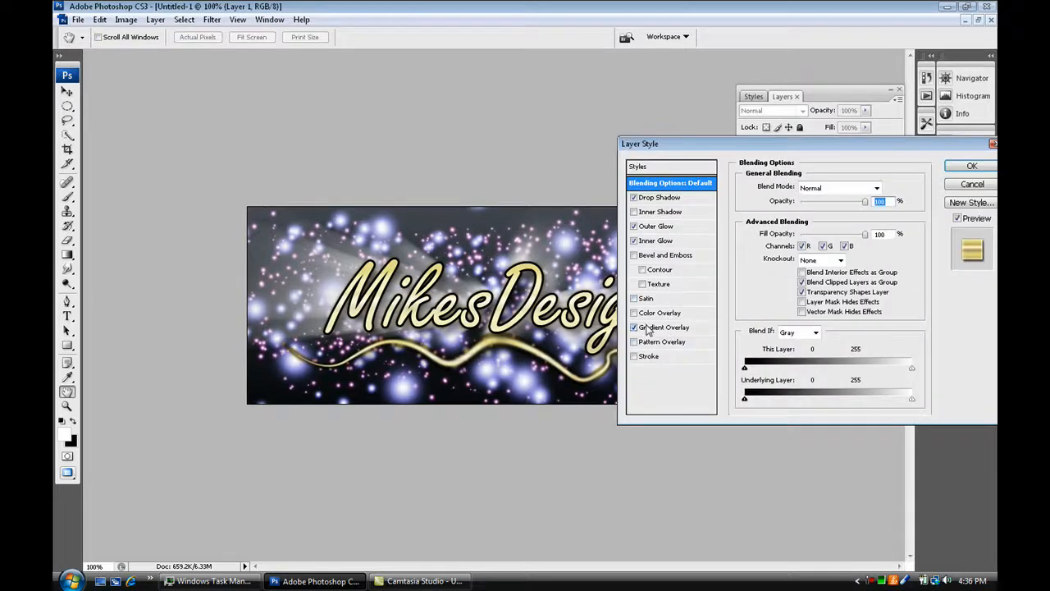
{"action": "left_click", "coordinate": [649, 329]}
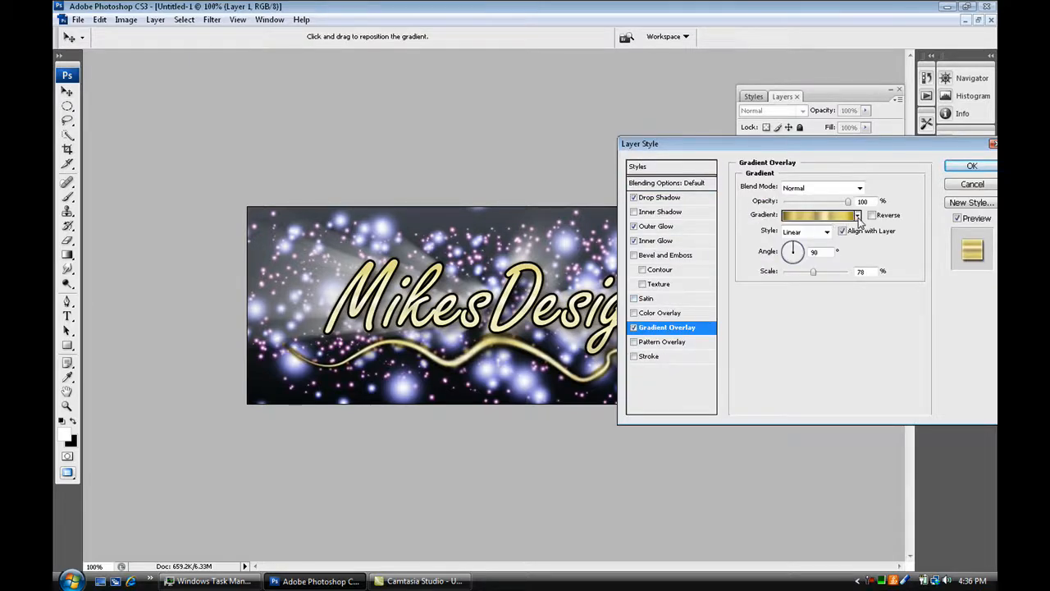
{"action": "left_click", "coordinate": [636, 228]}
{"action": "left_click", "coordinate": [637, 228]}
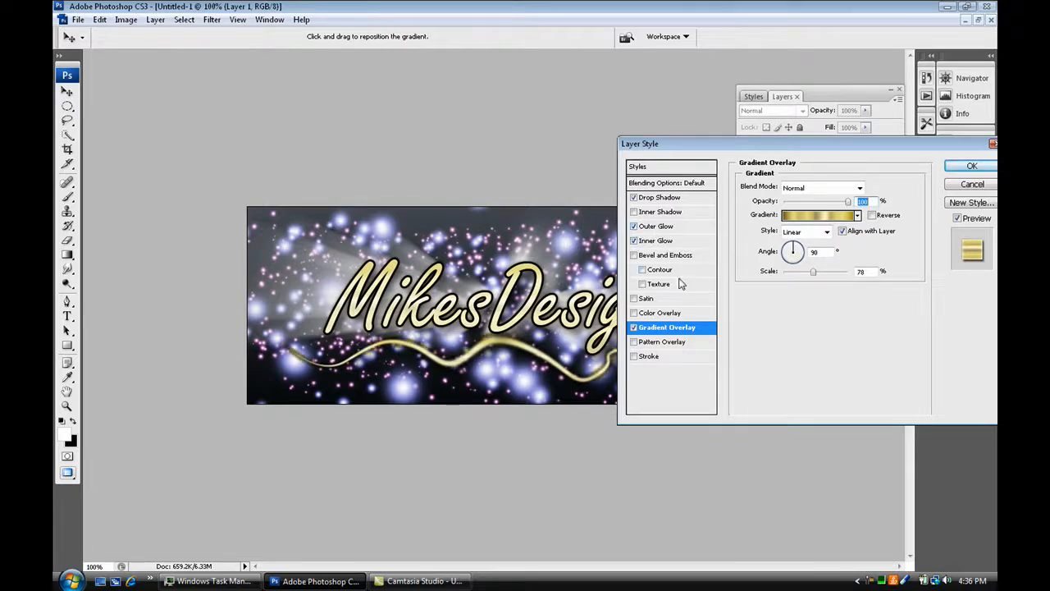
- Try a black (000000) 2 px outside stroke on the wavy line and turn it off again
{"action": "left_click", "coordinate": [635, 358]}
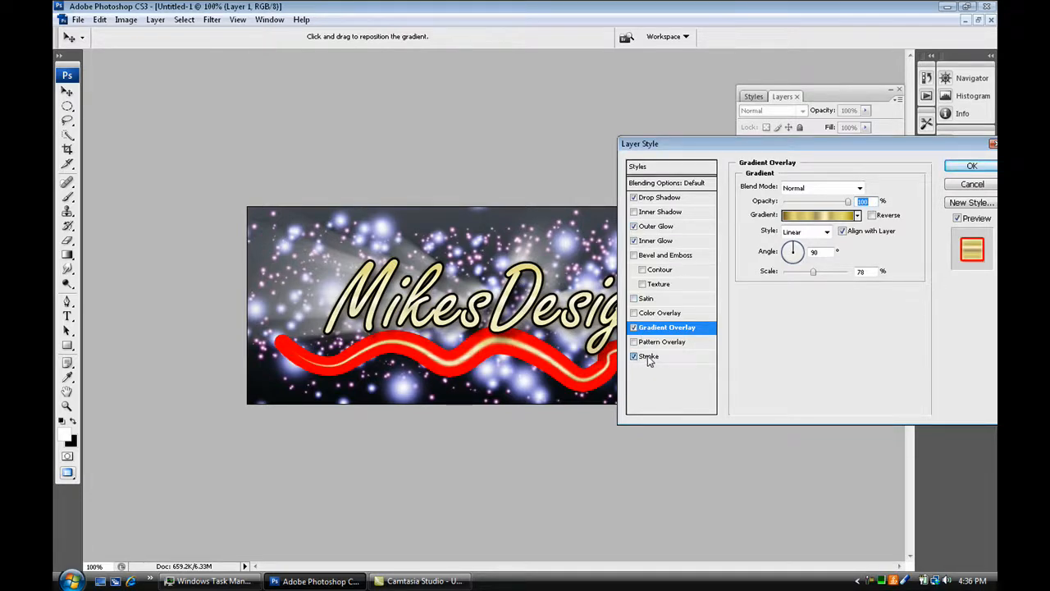
{"action": "left_click", "coordinate": [647, 357]}
{"action": "left_click", "coordinate": [771, 271]}
{"action": "type", "text": "0"}
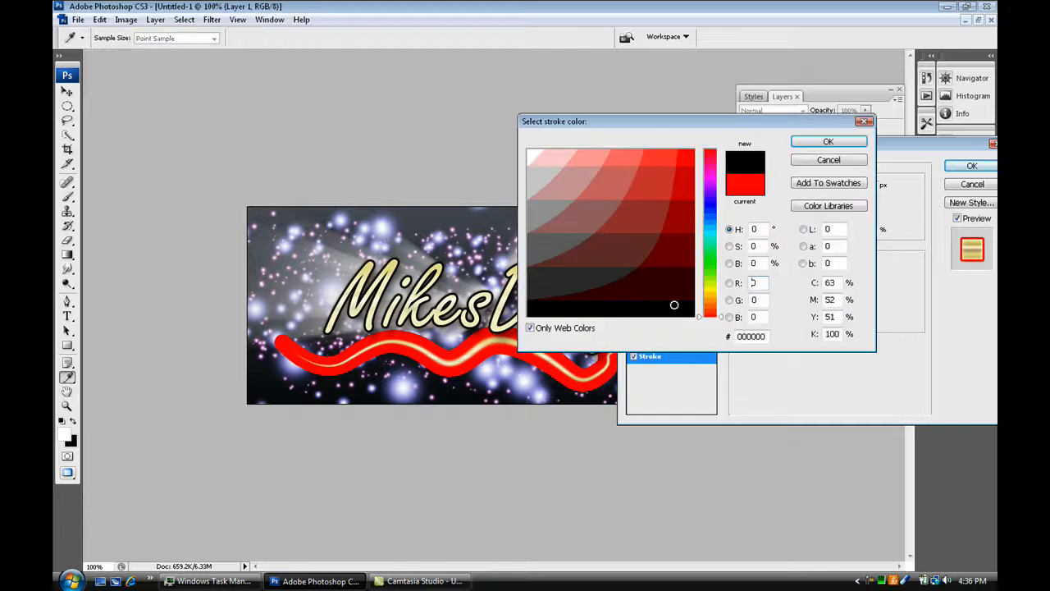
{"action": "left_click", "coordinate": [820, 145]}
{"action": "type", "text": "2"}
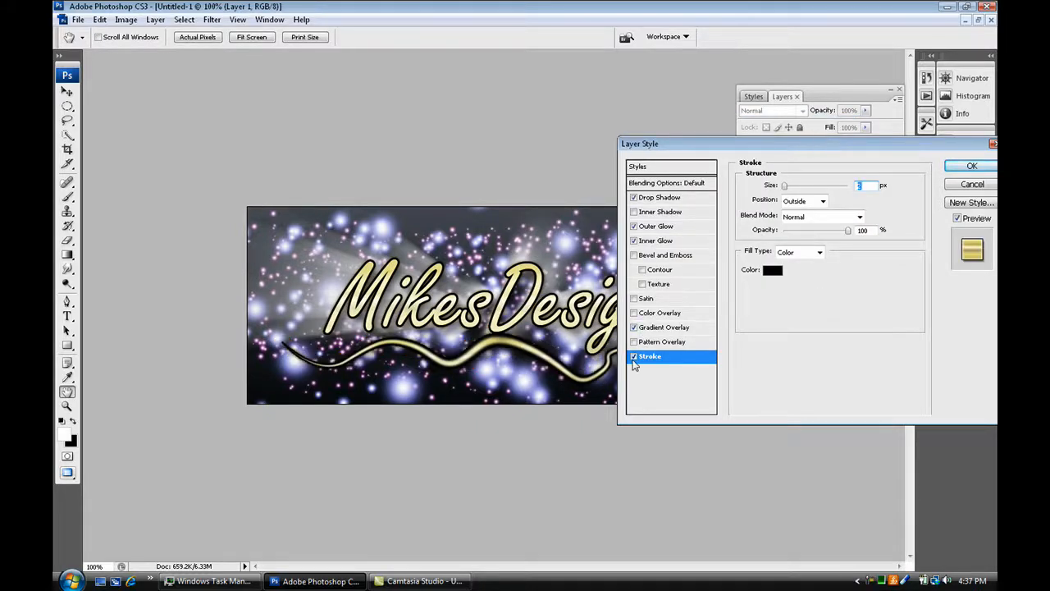
{"action": "left_click", "coordinate": [633, 357]}
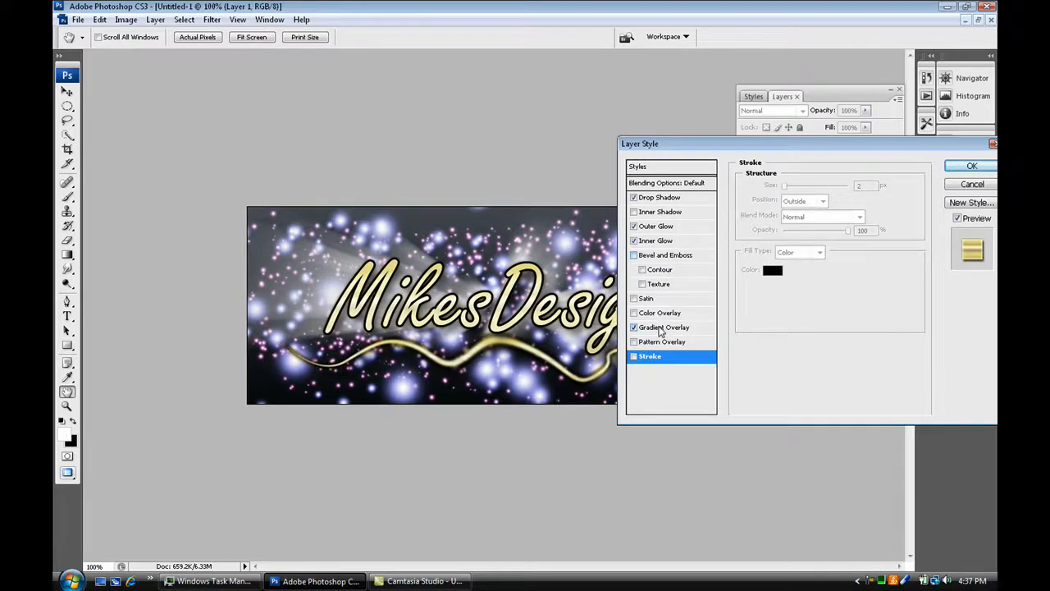
- Try several other gradient presets for the wavy line's Gradient Overlay and cancel the layer style changes
{"action": "left_click", "coordinate": [660, 328]}
{"action": "left_click", "coordinate": [857, 217]}
{"action": "left_click", "coordinate": [789, 306]}
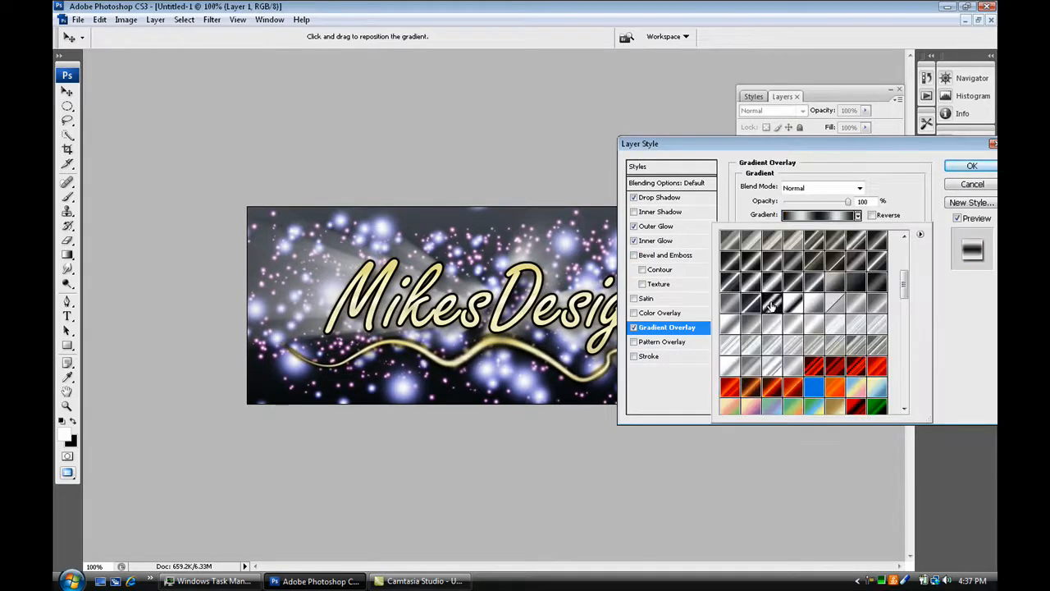
{"action": "left_click", "coordinate": [819, 369]}
{"action": "left_click", "coordinate": [857, 389]}
{"action": "left_click", "coordinate": [876, 388]}
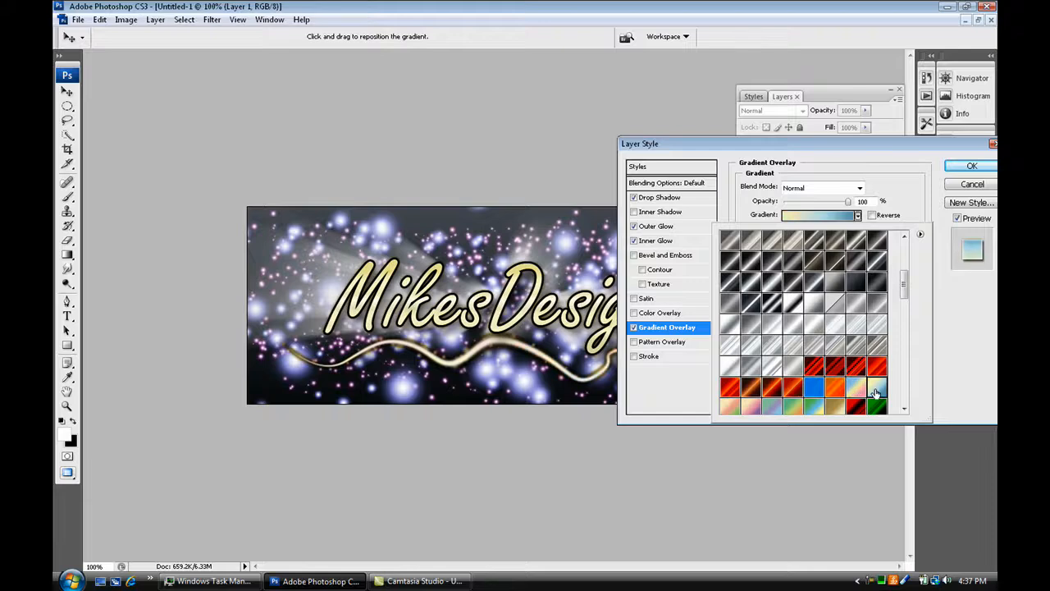
{"action": "scroll", "coordinate": [820, 385], "scroll_direction": "down", "scroll_amount": 1}
{"action": "left_click", "coordinate": [794, 376]}
{"action": "left_click", "coordinate": [769, 397]}
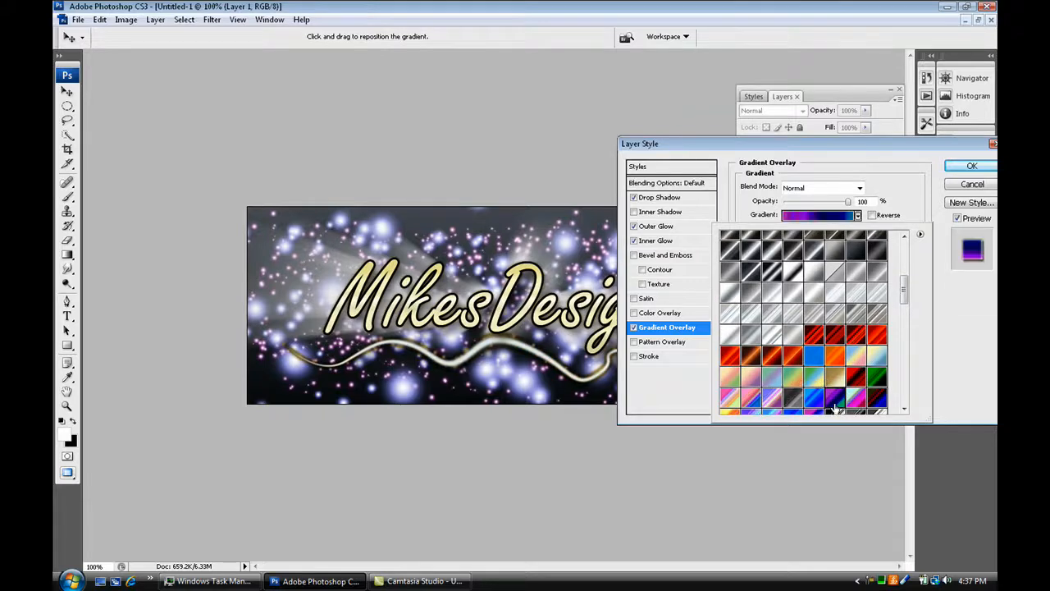
{"action": "left_click", "coordinate": [855, 400]}
{"action": "left_click_drag", "start_coordinate": [905, 298], "coordinate": [904, 328]}
{"action": "left_click", "coordinate": [770, 243]}
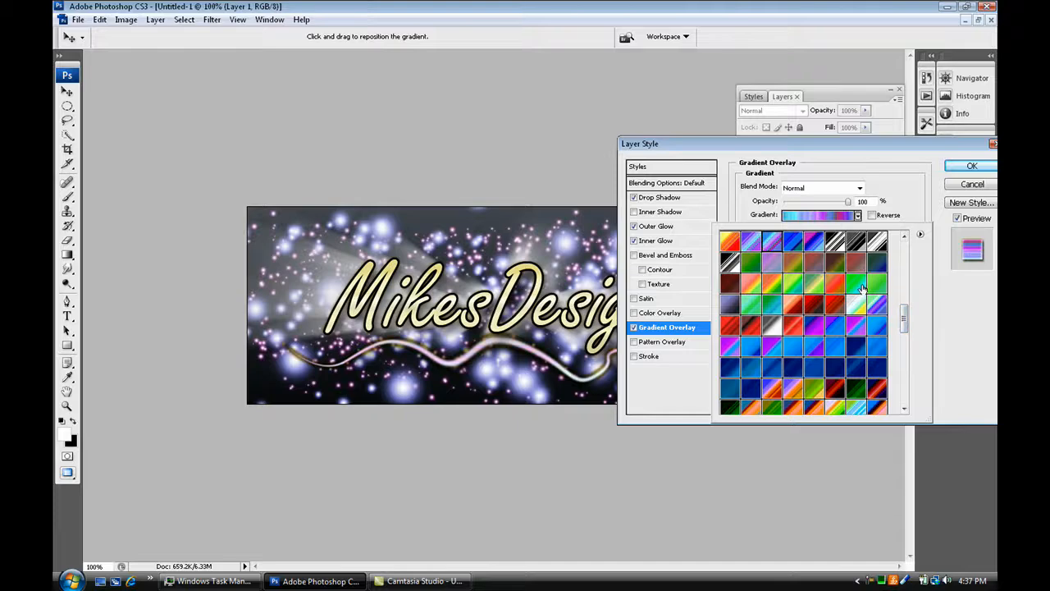
{"action": "left_click", "coordinate": [856, 304]}
{"action": "scroll", "coordinate": [892, 306], "scroll_direction": "up", "scroll_amount": 1}
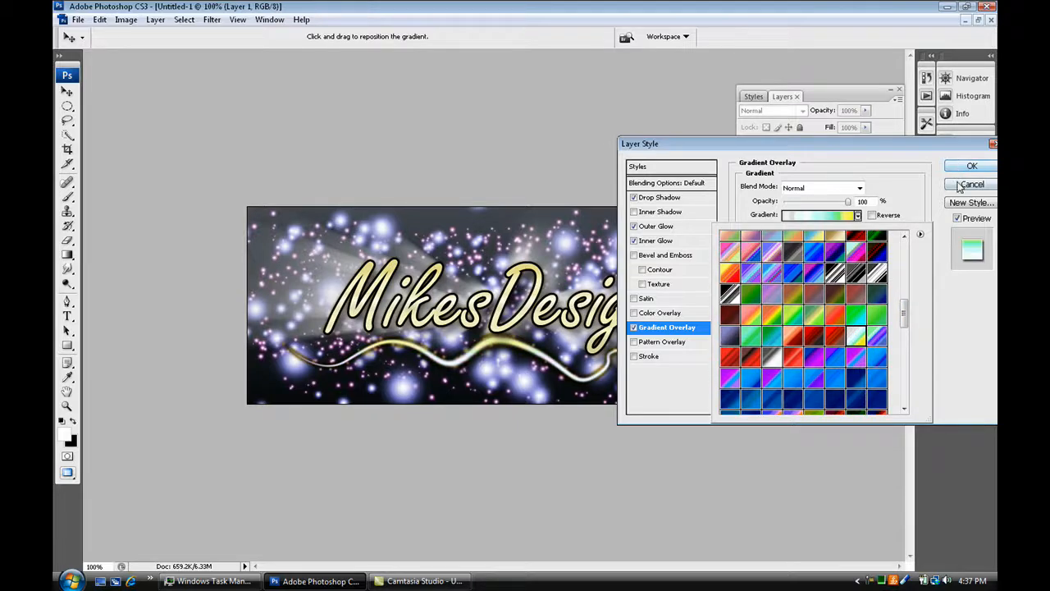
{"action": "left_click", "coordinate": [959, 185]}
{"action": "left_click", "coordinate": [753, 95]}
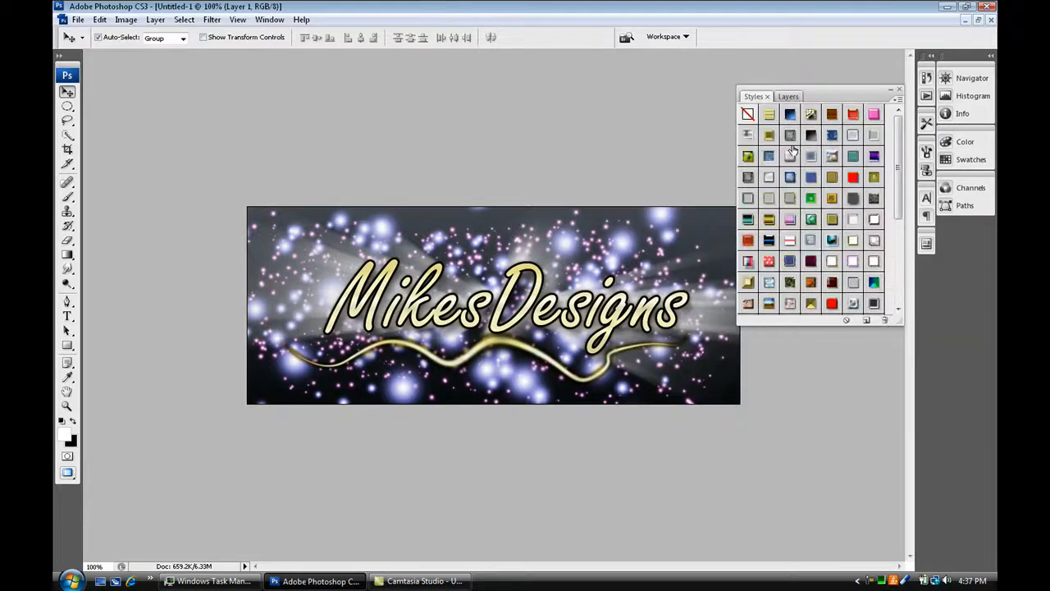
{"action": "double_click", "coordinate": [828, 94]}
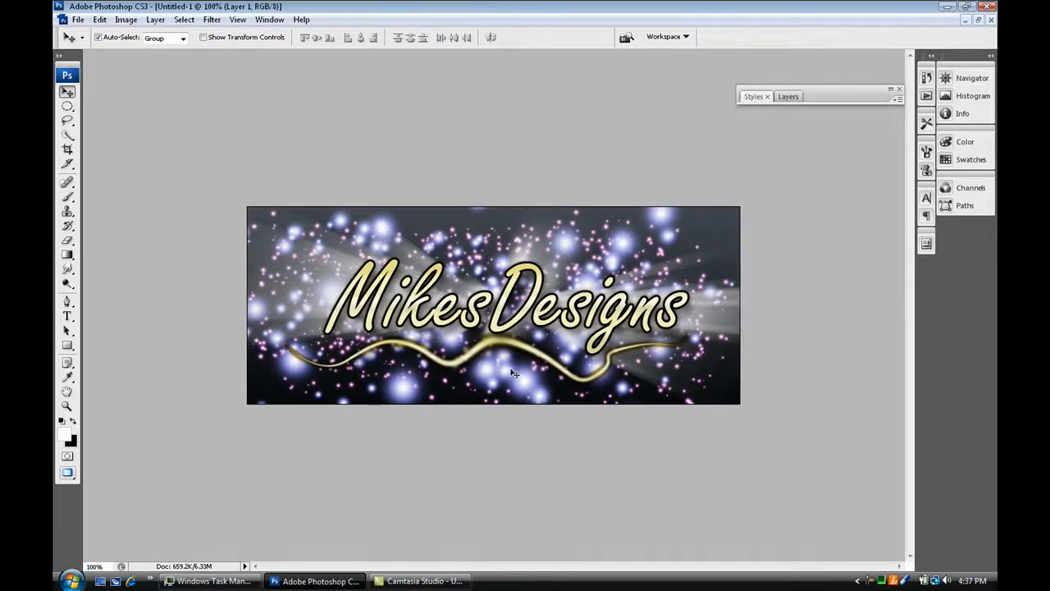